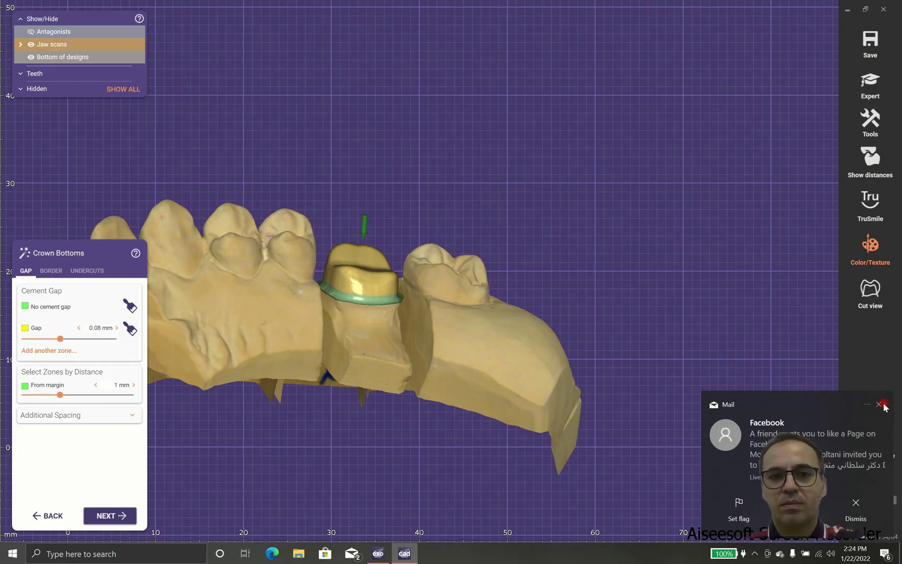
Dismiss the mail notifications covering the workspace.
left_click(881, 405)
right_click_drag(228, 317, 409, 321)
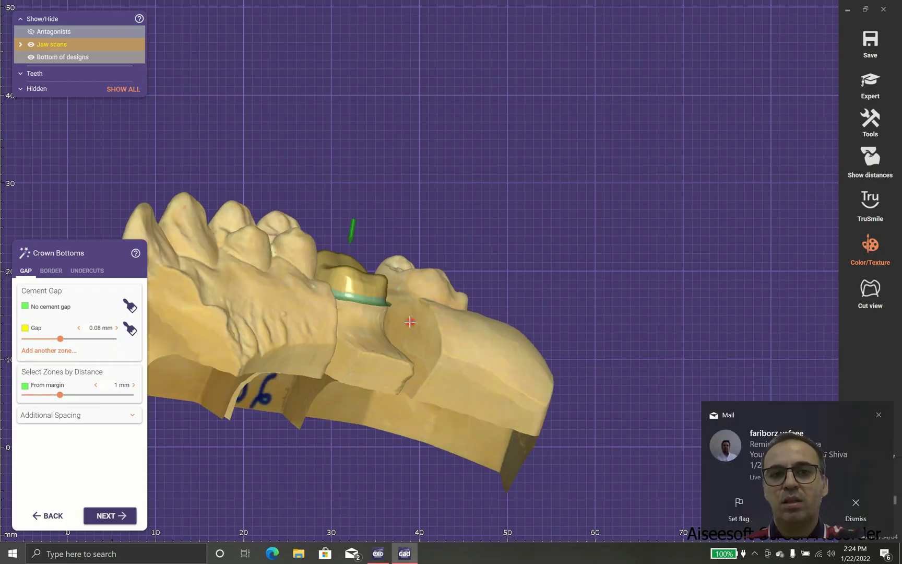
left_click(879, 416)
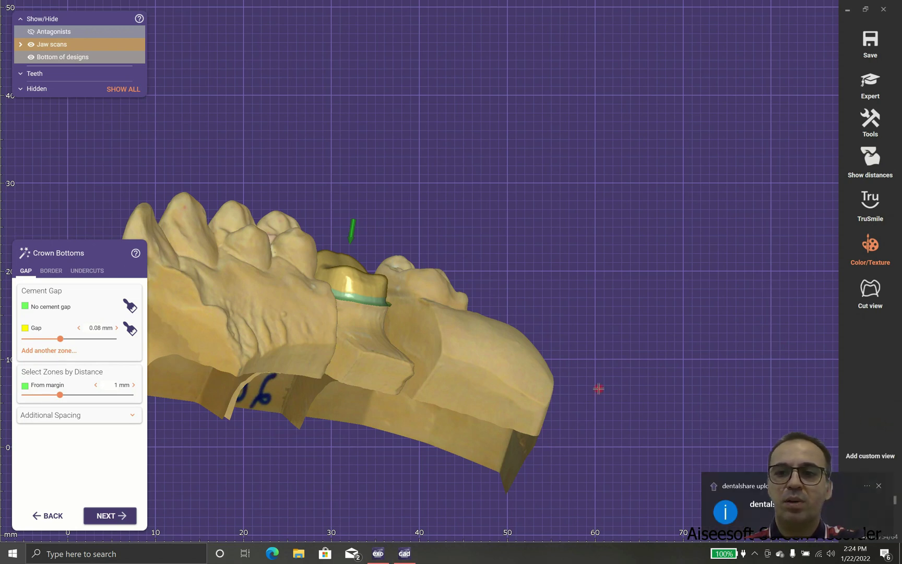
Create a cut view through the prepared tooth and enlarge the section at its buccal margin.
right_click_drag(598, 389, 546, 318)
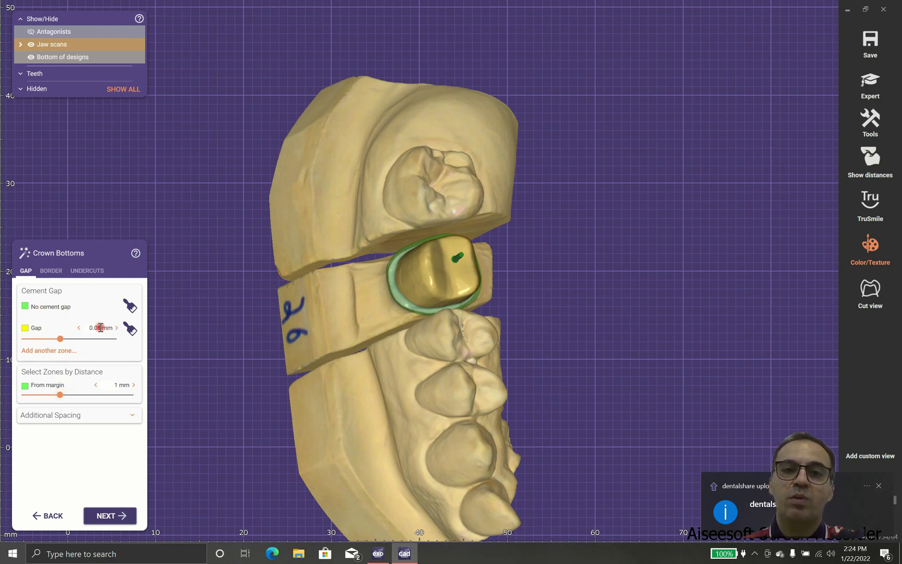
right_click_drag(195, 370, 370, 298)
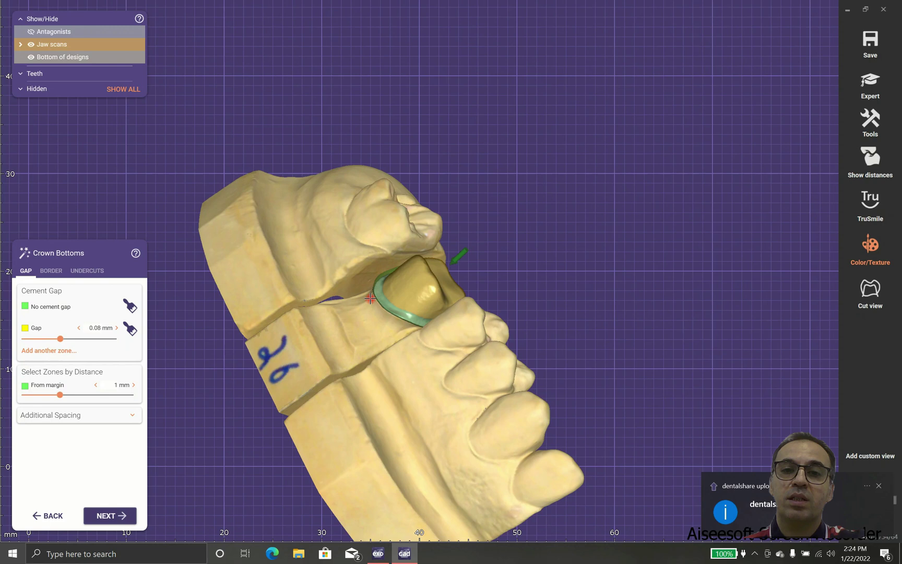
scroll(370, 298, "up", 3)
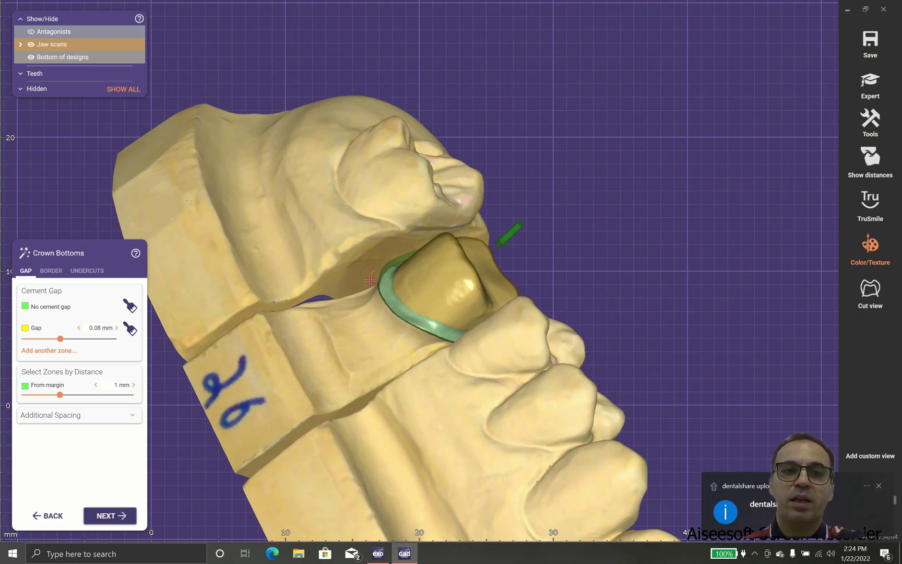
left_click(870, 289)
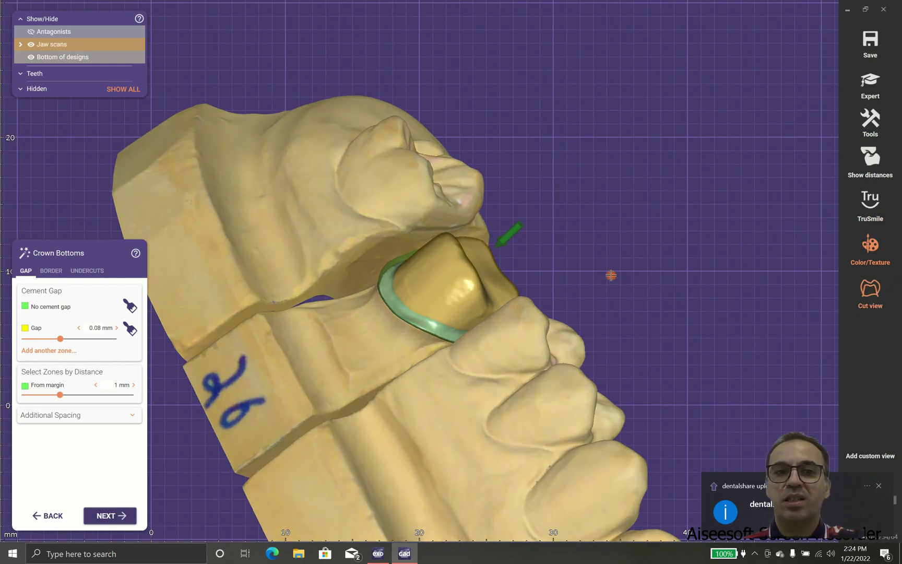
left_click(458, 266)
scroll(622, 401, "up", 10)
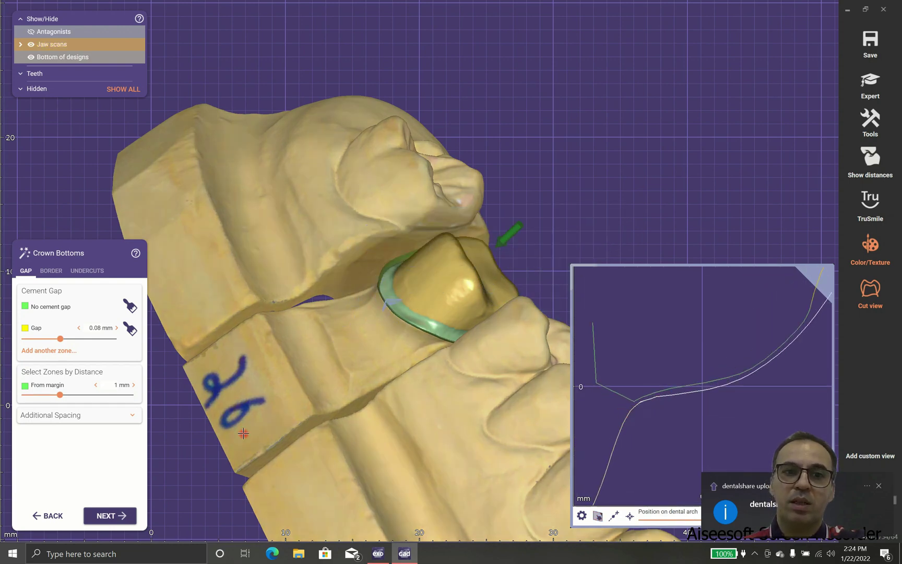
Expand the additional spacing settings and set the linked axial and radial values to 0 mm.
left_click(133, 415)
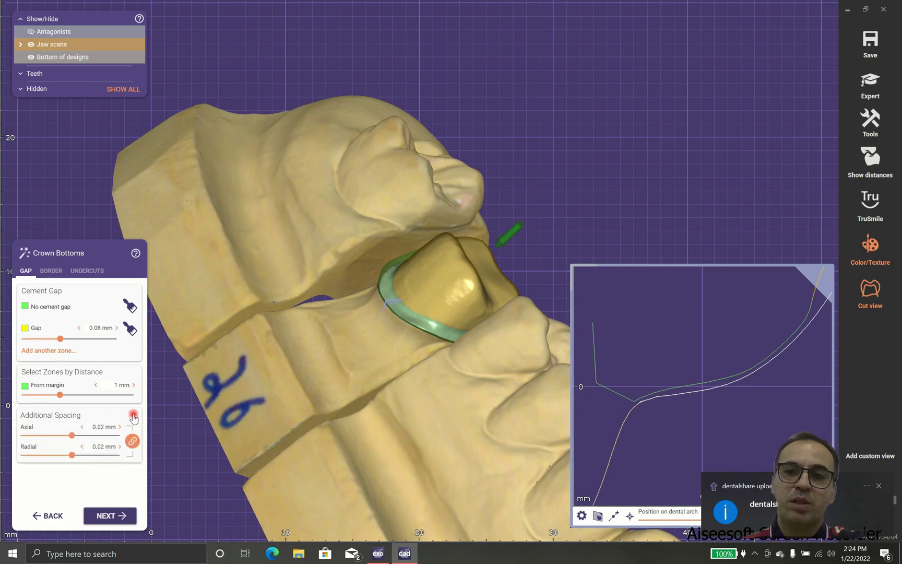
mouse_move(726, 401)
left_mouse_down()
mouse_move(791, 413)
mouse_move(667, 410)
left_mouse_up()
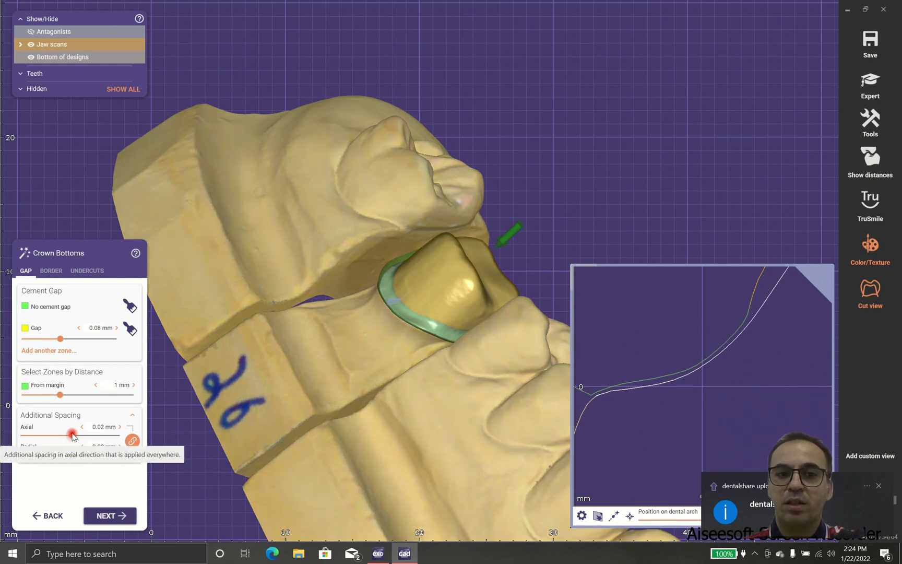
left_click_drag(72, 435, 72, 435)
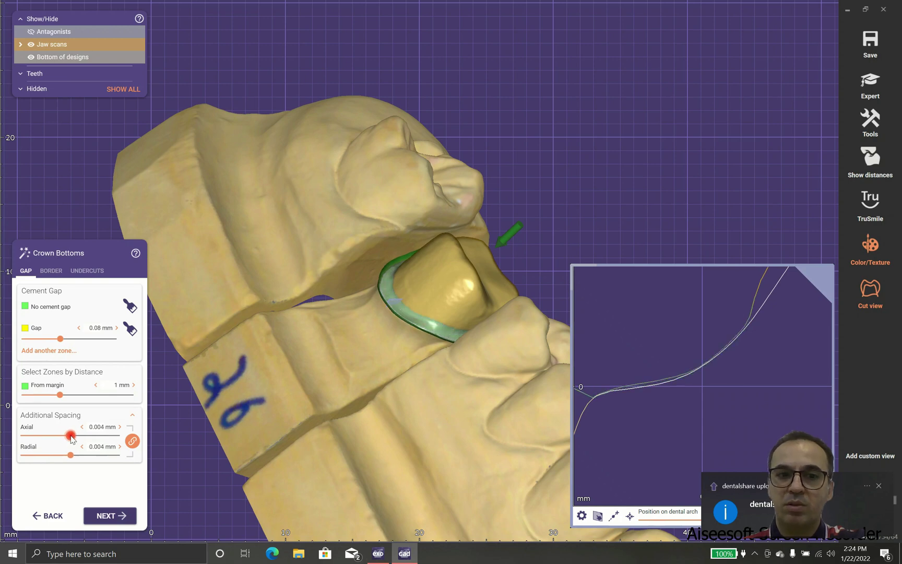
left_click(91, 426)
double_click(97, 427)
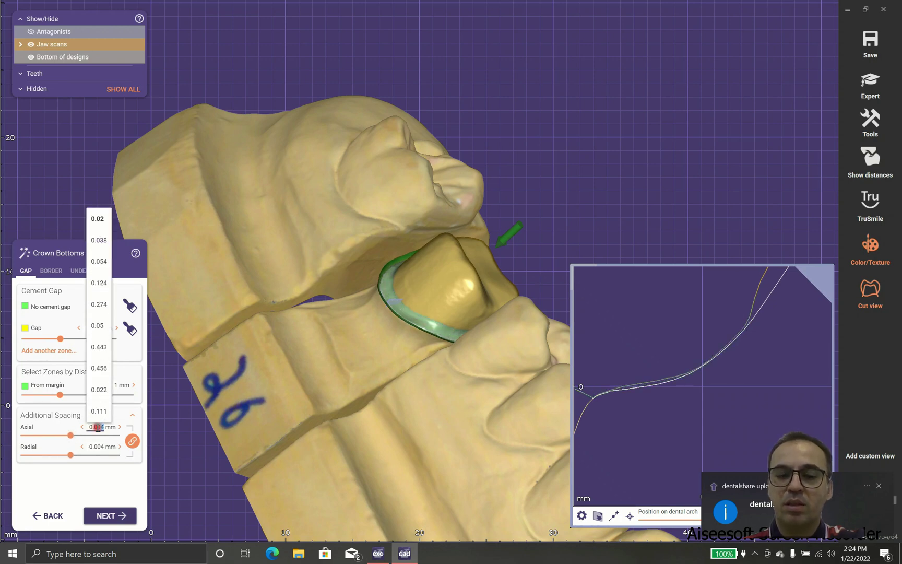
type("0")
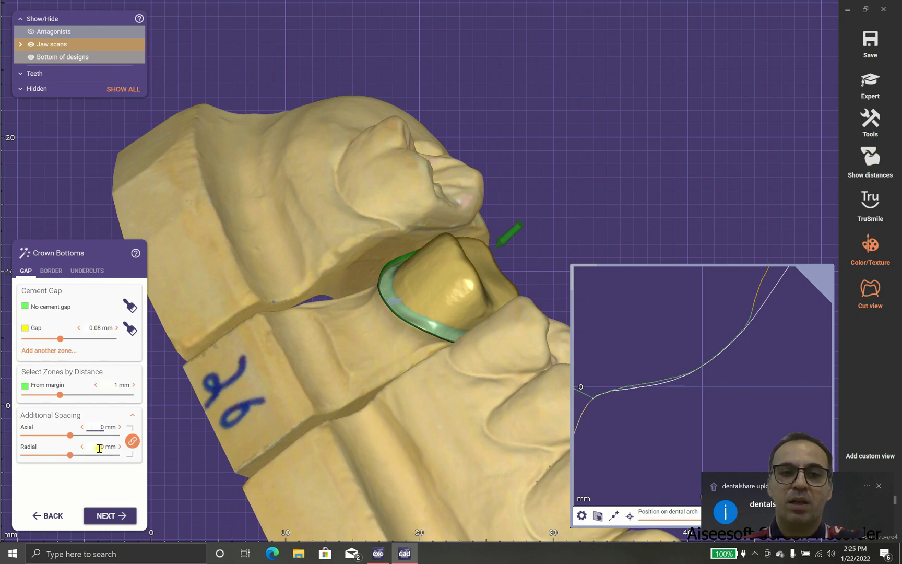
left_click(98, 447)
left_click(95, 471)
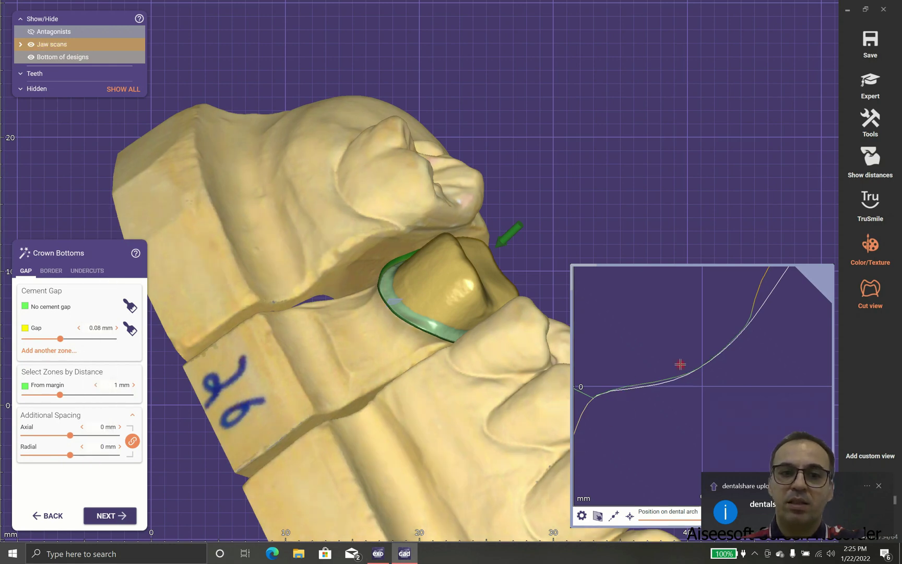
Set the linked axial and radial additional spacing to 0.02 mm.
left_click(76, 434)
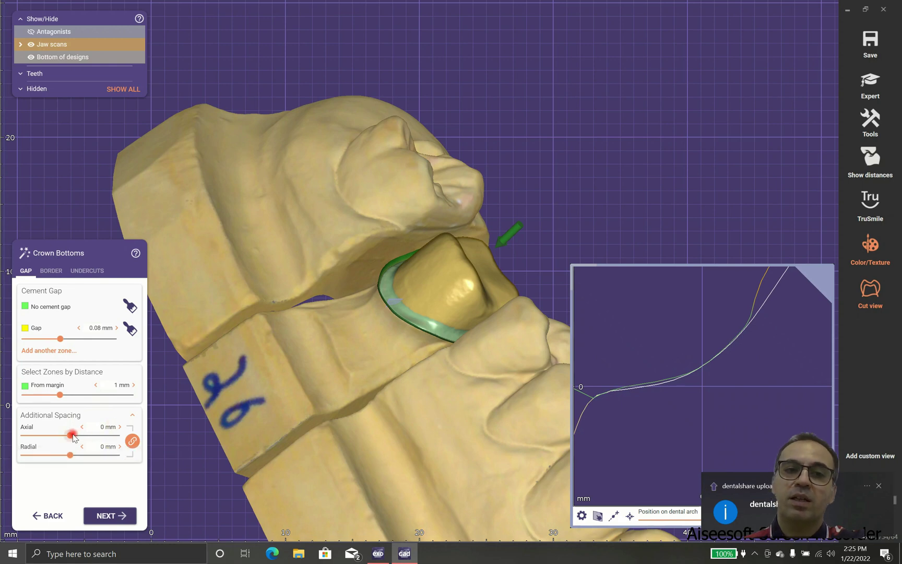
left_click_drag(73, 437, 76, 437)
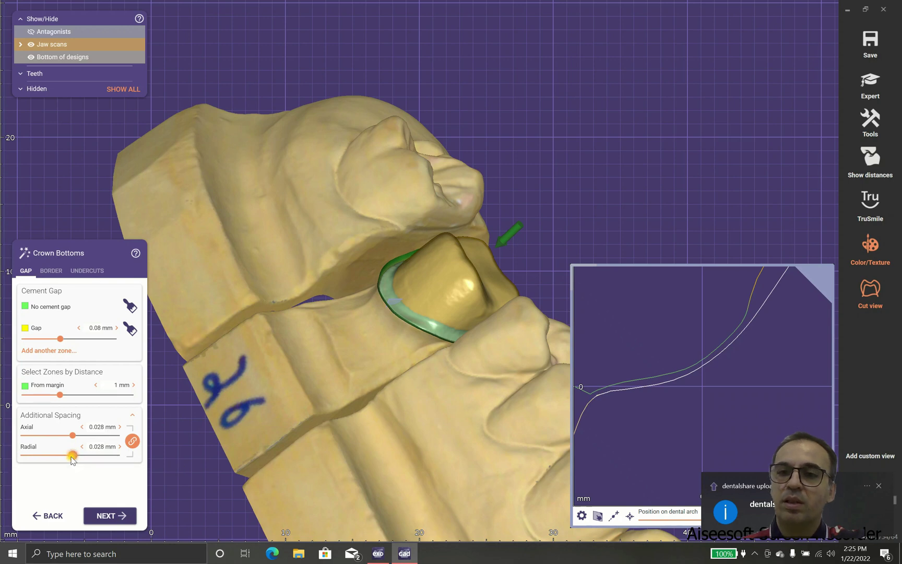
left_click_drag(72, 457, 71, 457)
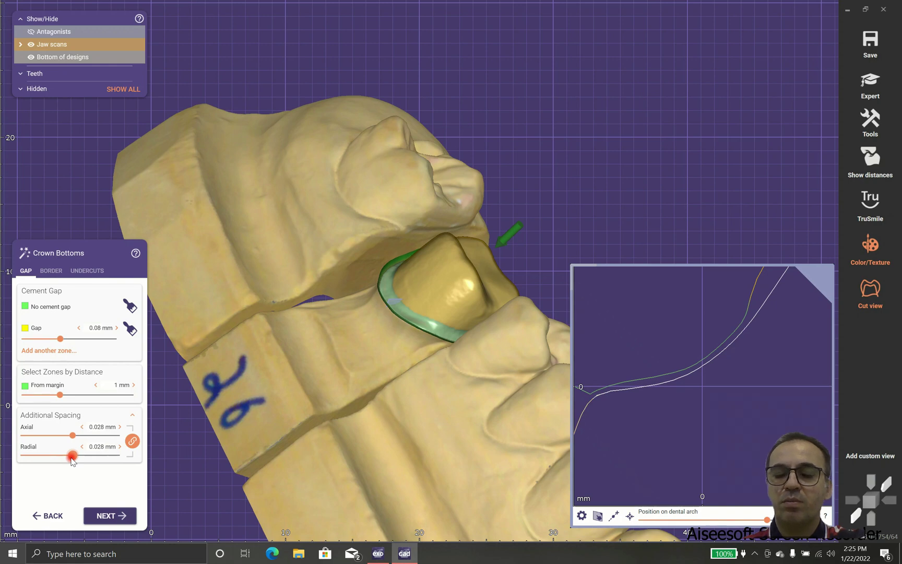
left_click_drag(70, 457, 73, 457)
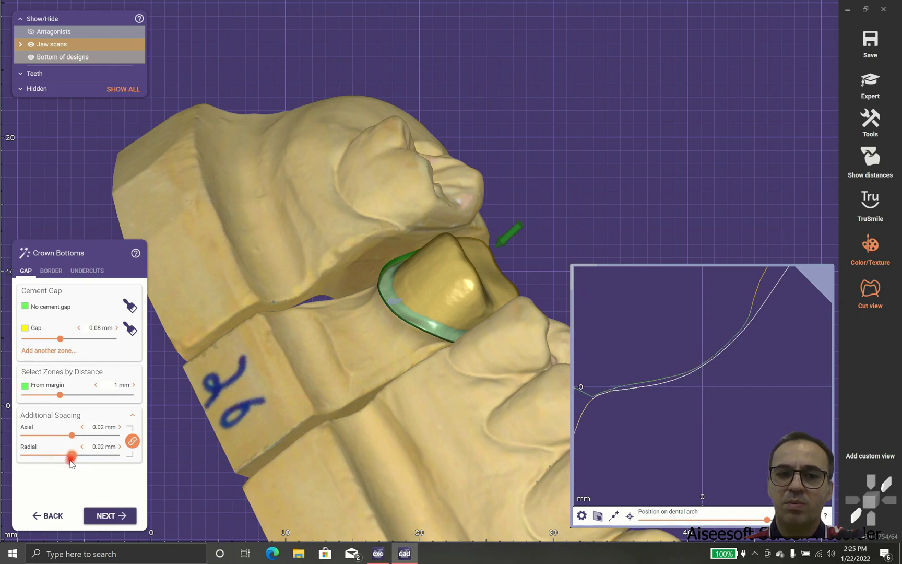
left_click_drag(69, 461, 71, 460)
Examine the section around the margin and up the wall to compare the crown bottom offset with the prepared tooth.
scroll(710, 364, "down", 7)
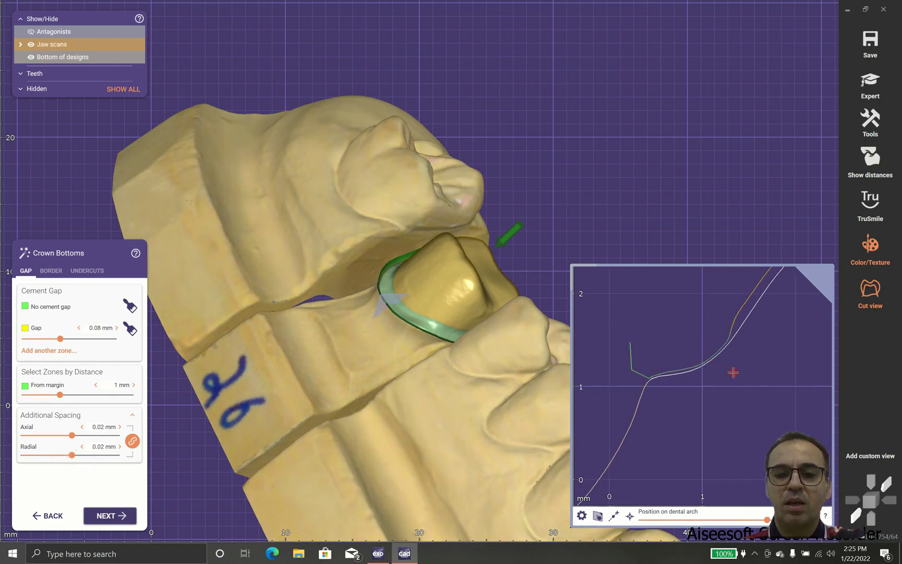
middle_click_drag(773, 375, 677, 427)
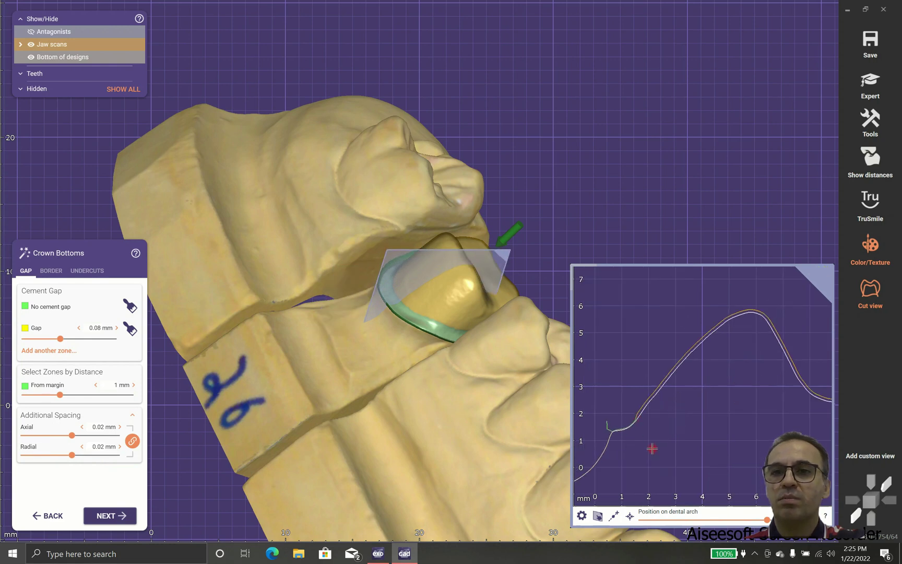
scroll(652, 448, "up", 5)
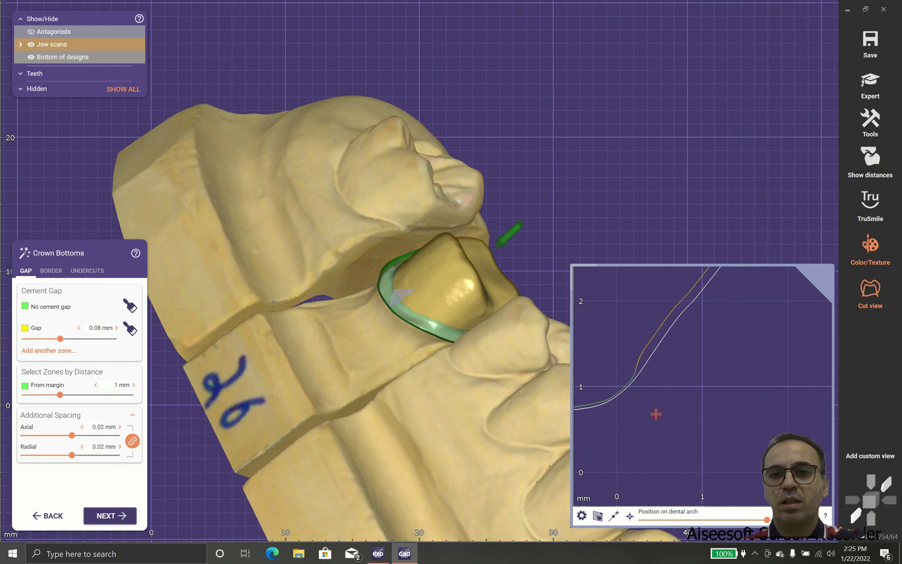
left_click_drag(656, 414, 722, 434)
scroll(722, 430, "down", 3)
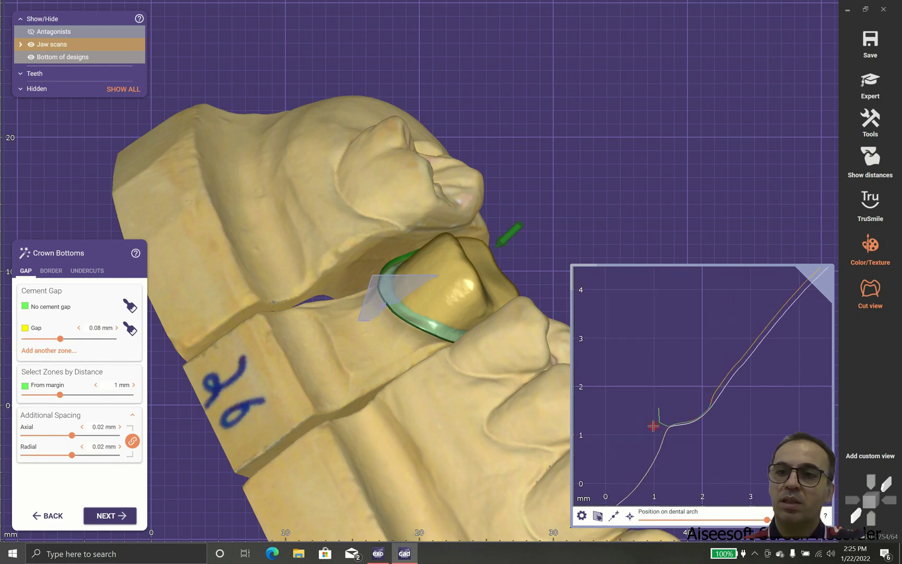
scroll(686, 419, "up", 5)
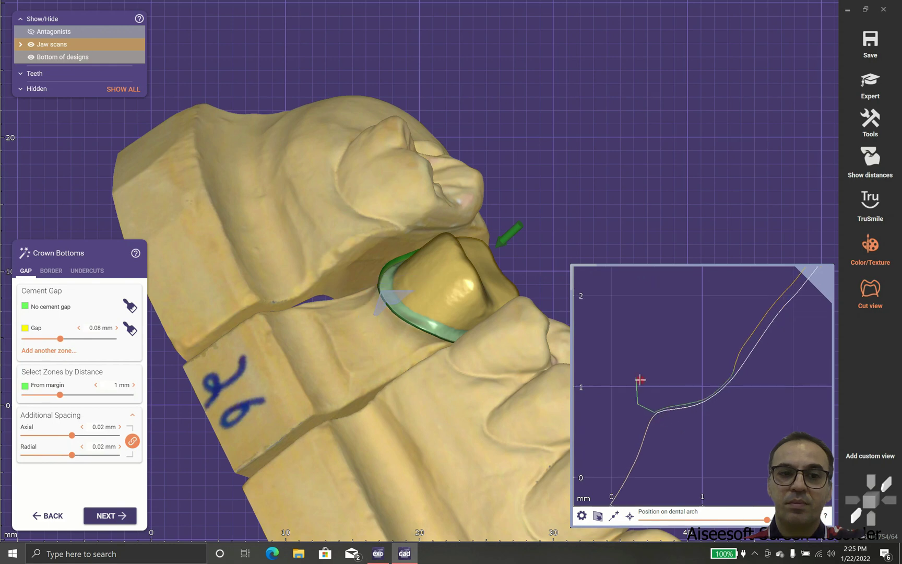
scroll(684, 443, "down", 3)
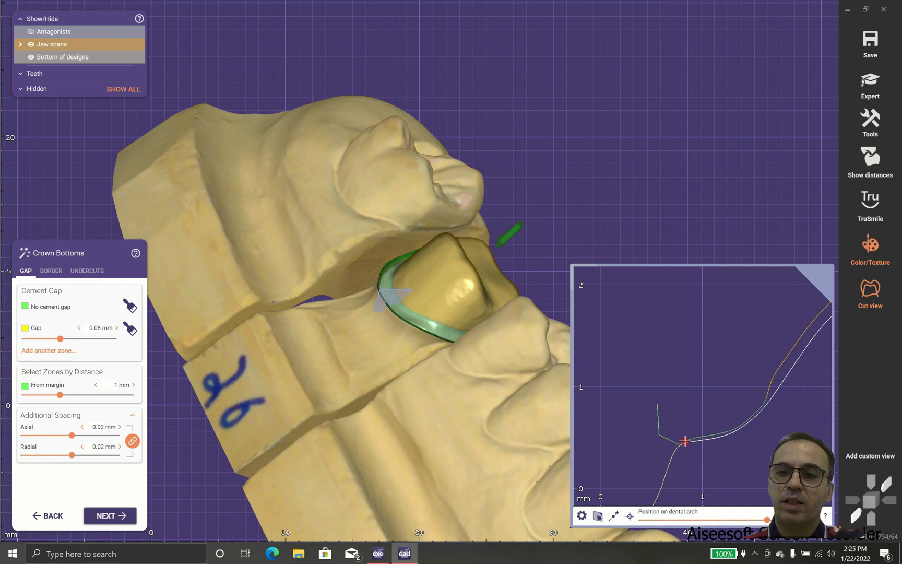
scroll(690, 445, "down", 3)
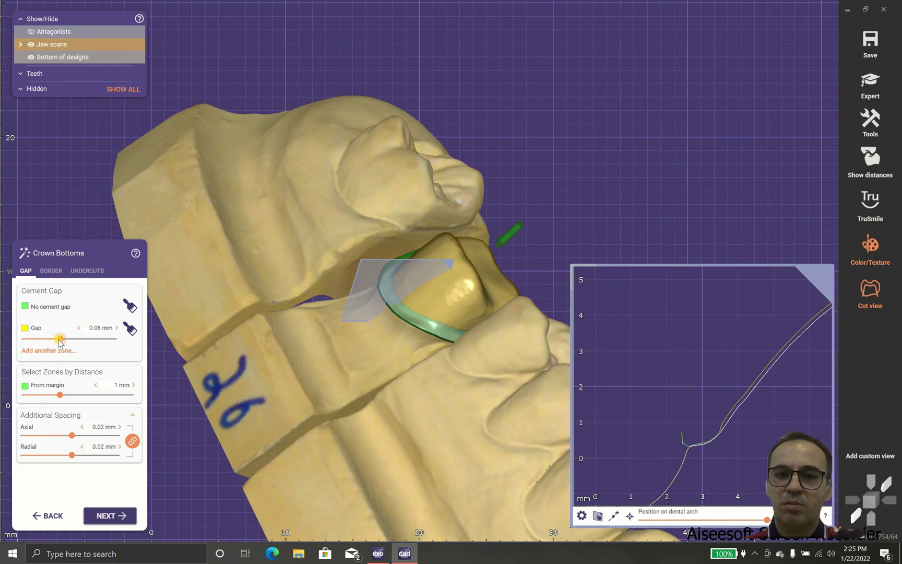
Try a cement gap of 0.2 mm in the section and return the gap to 0.08 mm.
left_click_drag(60, 342, 149, 344)
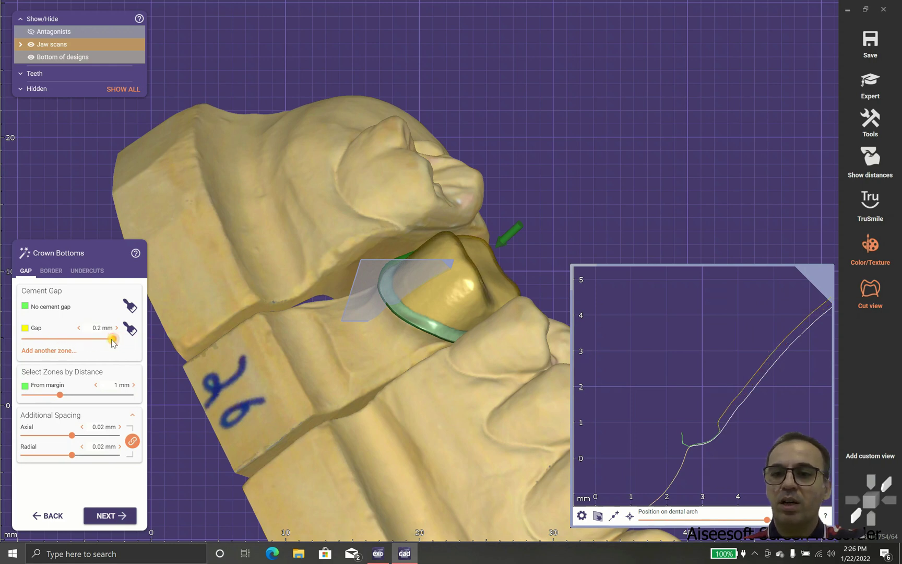
left_click_drag(113, 341, 62, 342)
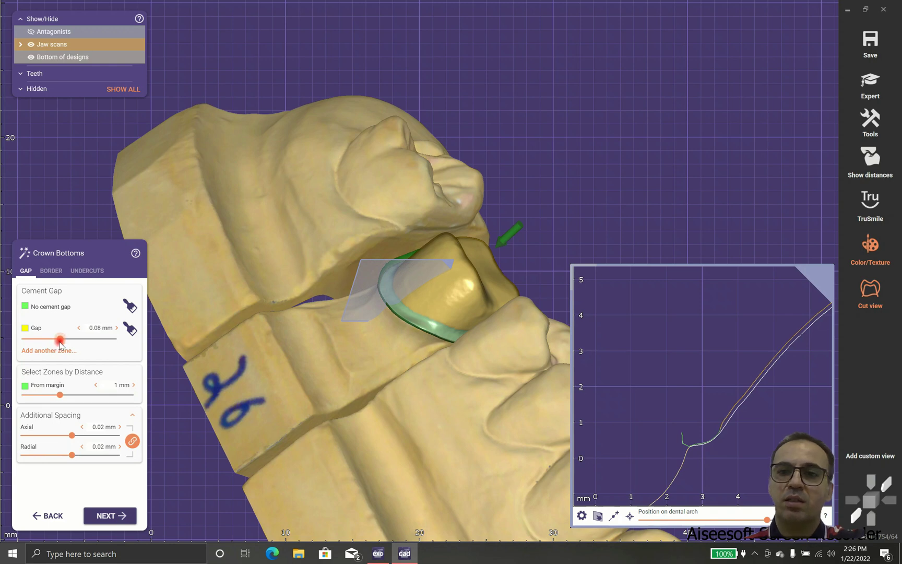
left_click_drag(61, 342, 60, 341)
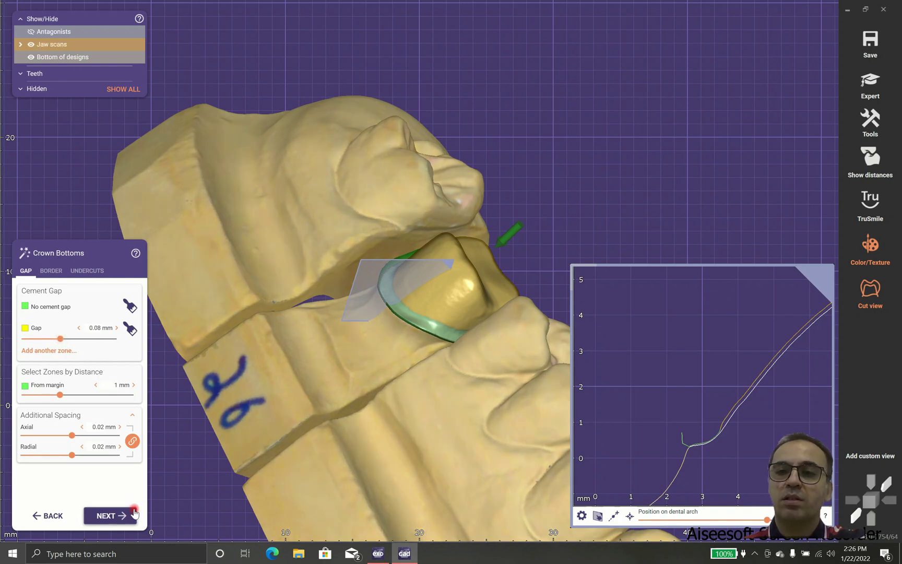
Close the cut view of the prepared tooth.
scroll(591, 370, "down", 3)
right_click_drag(553, 229, 568, 251)
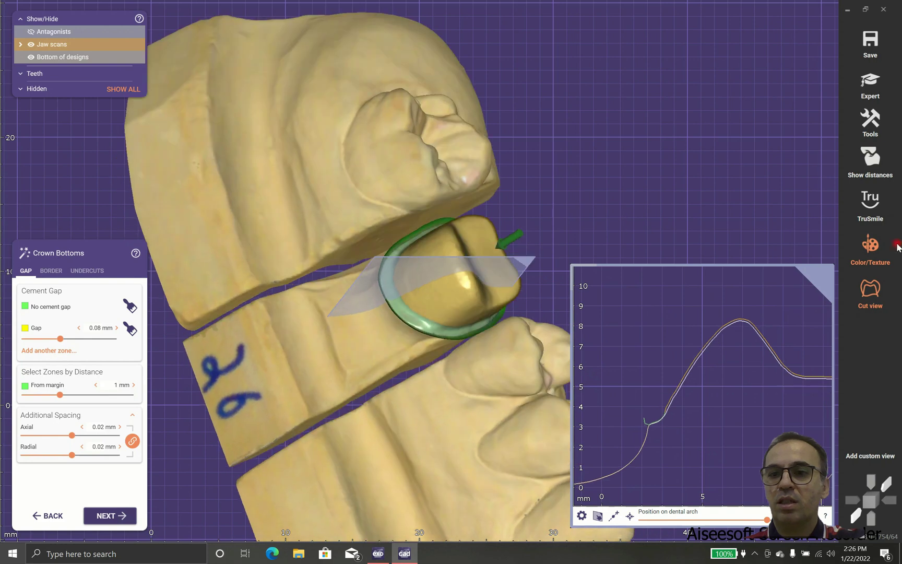
left_click(872, 287)
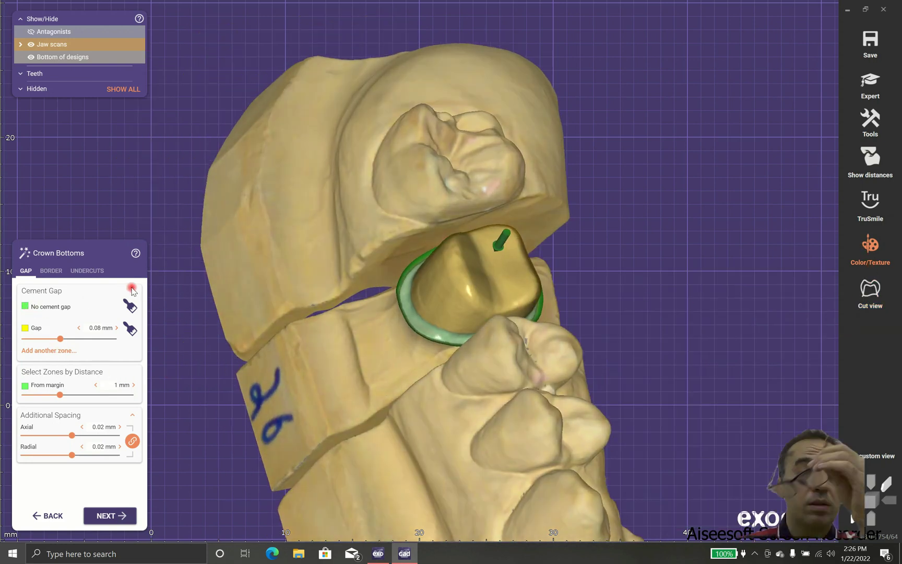
Paint no-cement-gap zones on the lower wall and occlusal surface of the prepared tooth, and reset all markings.
left_click(133, 305)
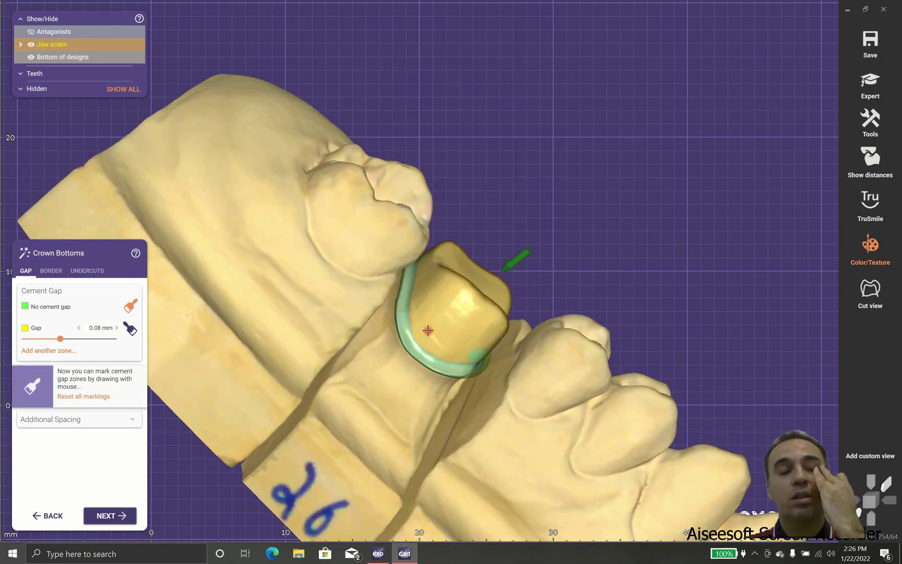
mouse_move(408, 320)
left_mouse_down()
mouse_move(427, 341)
mouse_move(476, 362)
left_mouse_up()
right_click_drag(468, 397, 477, 259)
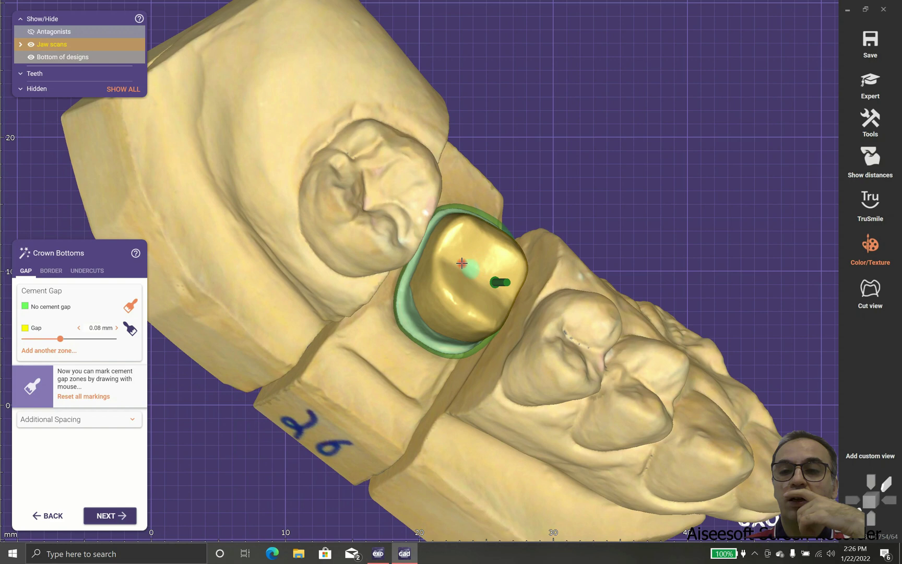
mouse_move(472, 254)
left_mouse_down()
mouse_move(467, 268)
mouse_move(501, 263)
mouse_move(490, 262)
mouse_move(493, 299)
mouse_move(452, 284)
mouse_move(462, 245)
mouse_move(474, 333)
left_mouse_up()
right_click_drag(480, 308, 478, 342)
scroll(485, 330, "up", 3)
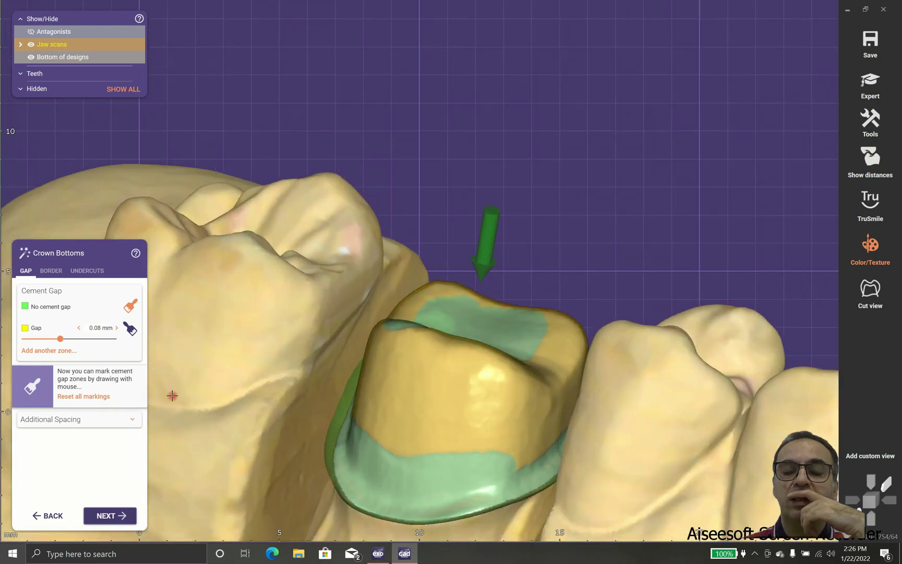
left_click(86, 397)
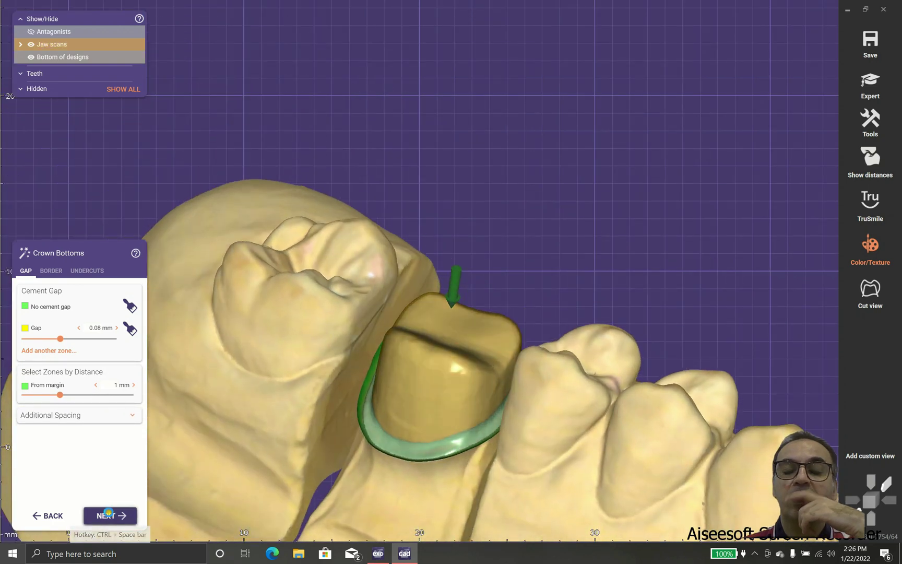
Accept the crown bottom settings and change the tooth library for tooth 26 to Expression S1 Exo.
left_click(110, 515)
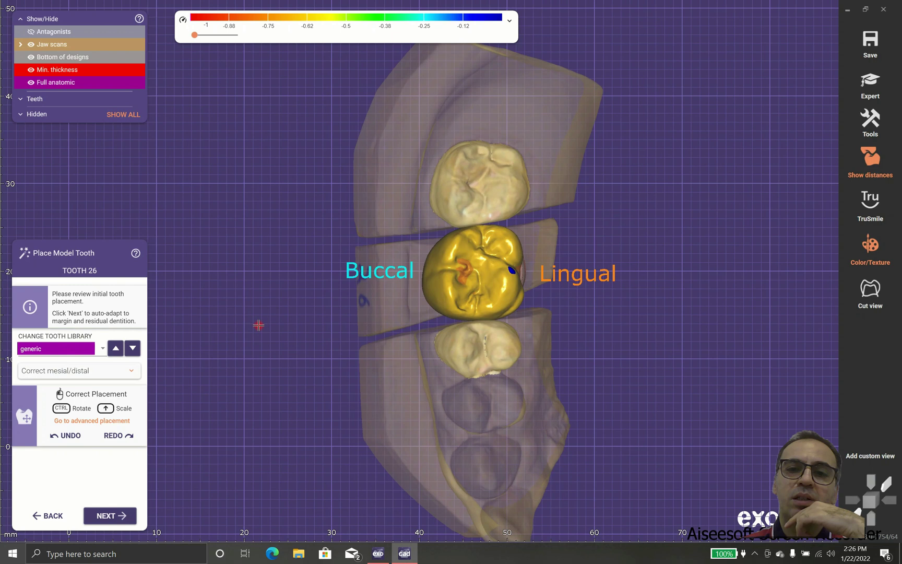
left_click(81, 348)
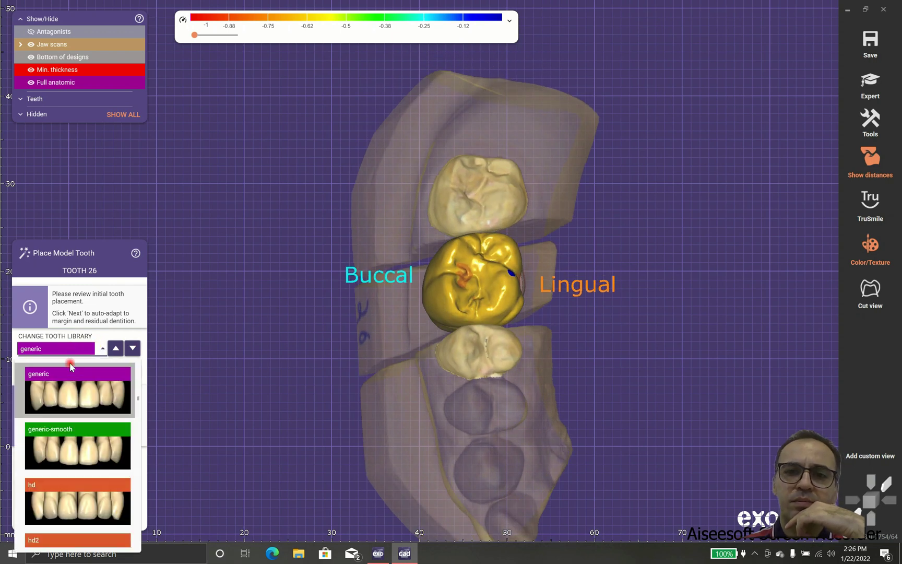
scroll(83, 406, "up", 5)
scroll(83, 406, "up", 5)
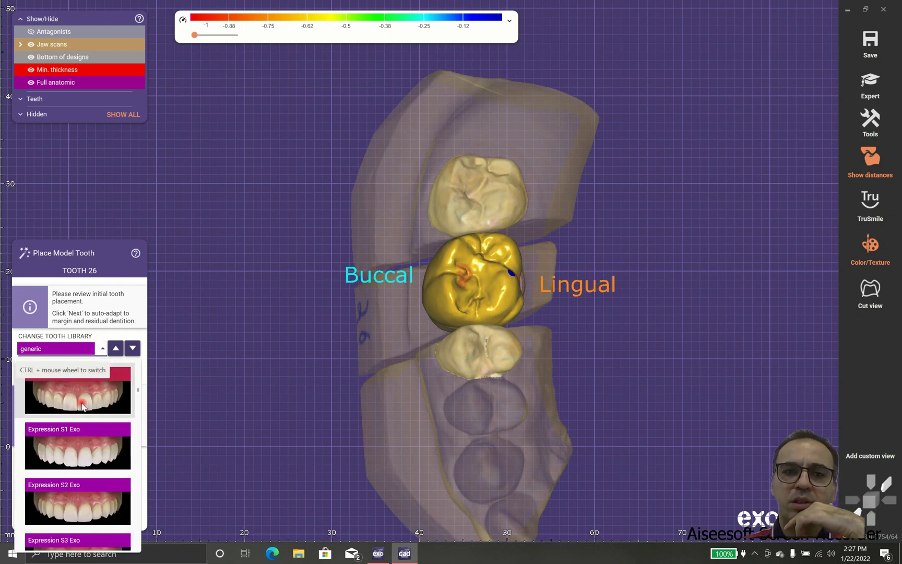
left_click(92, 453)
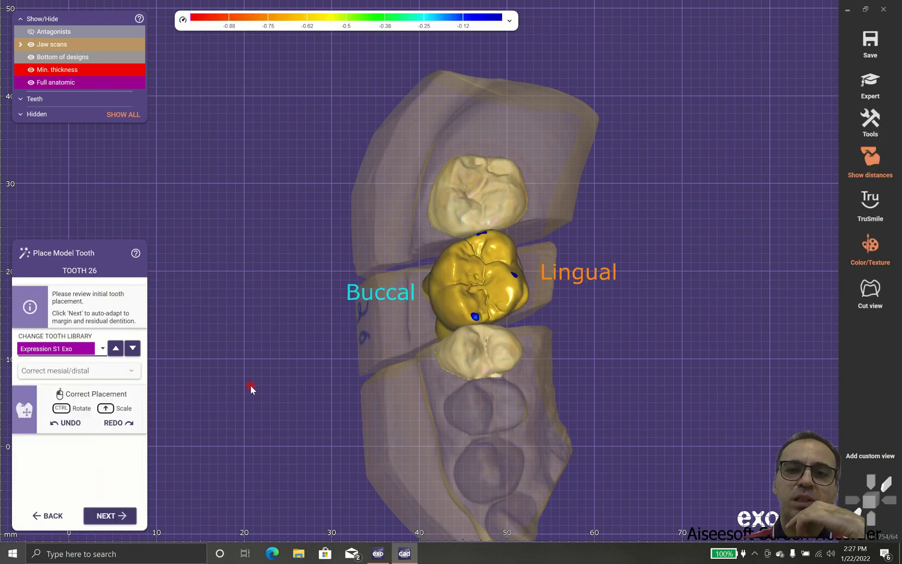
Rotate and shift the model tooth to line up with the neighbouring teeth, checking its placement from the occlusal and mesial sides.
right_click_drag(364, 376, 366, 375)
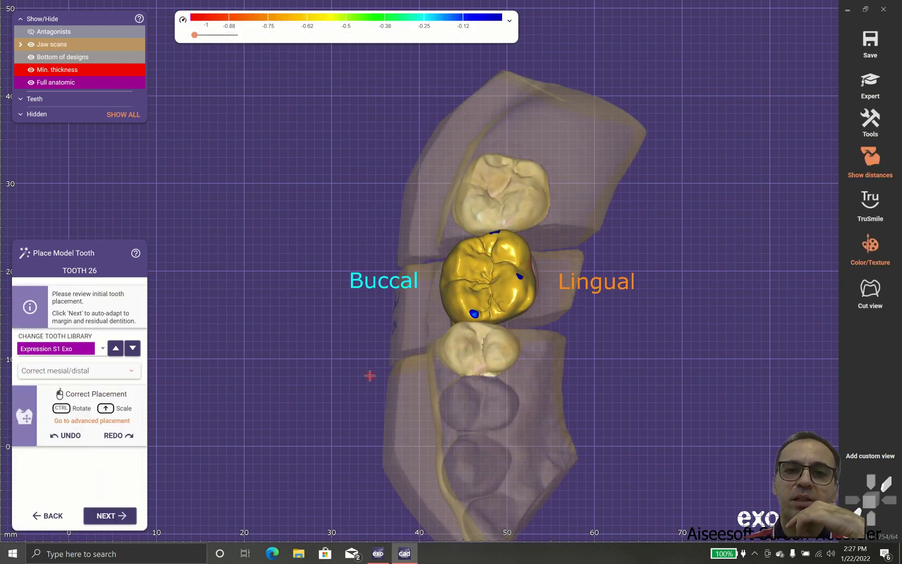
scroll(514, 269, "up", 2)
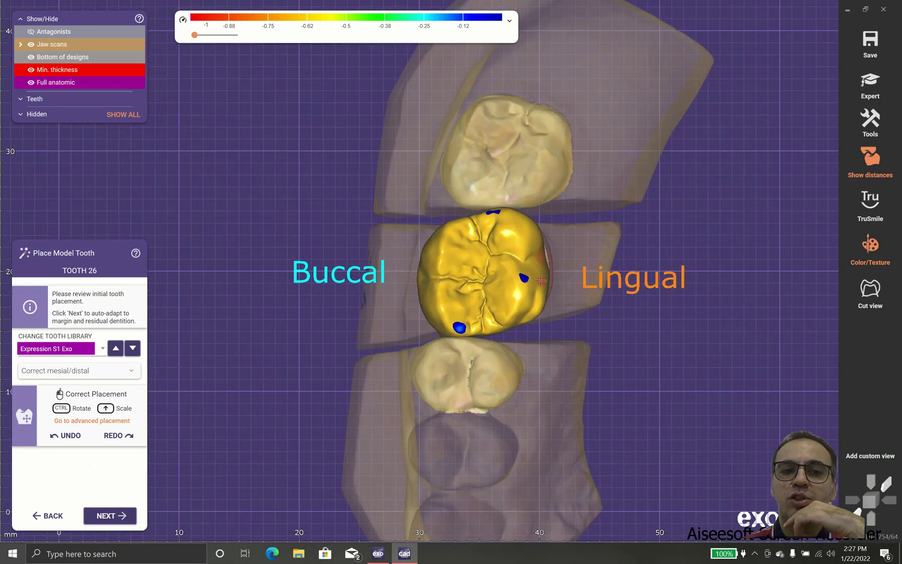
left_click_drag(479, 328, 483, 308, "ctrl")
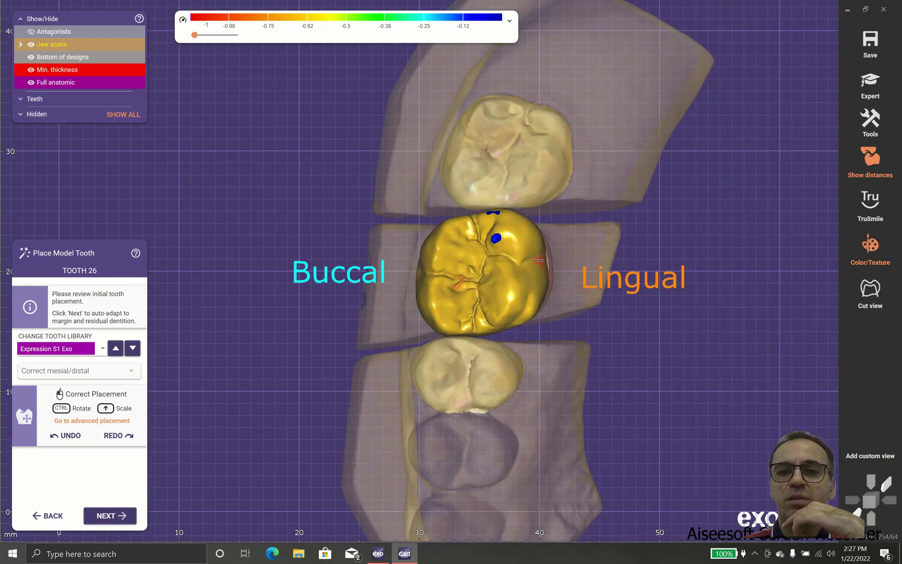
left_click_drag(529, 260, 530, 266)
left_click_drag(458, 256, 486, 211)
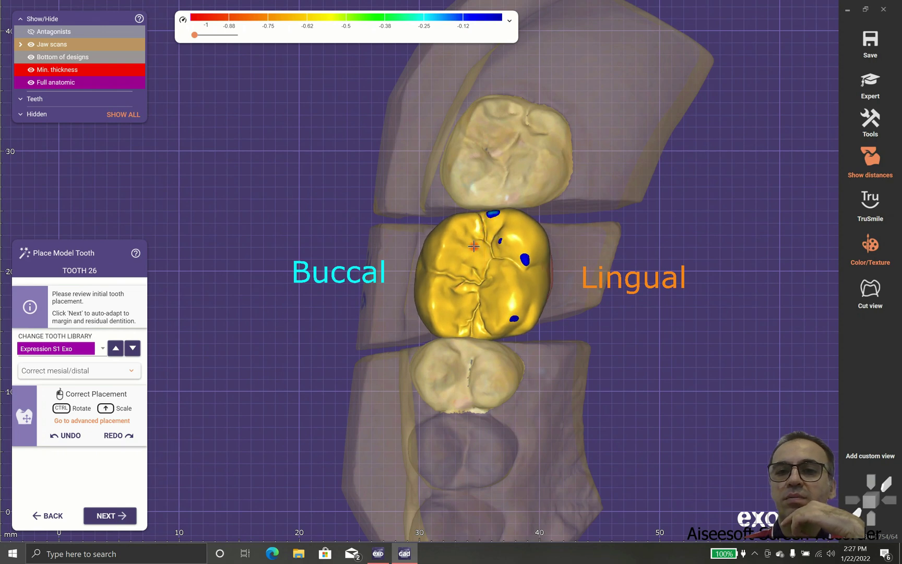
right_click_drag(476, 266, 492, 301)
left_click_drag(492, 301, 489, 304, "ctrl")
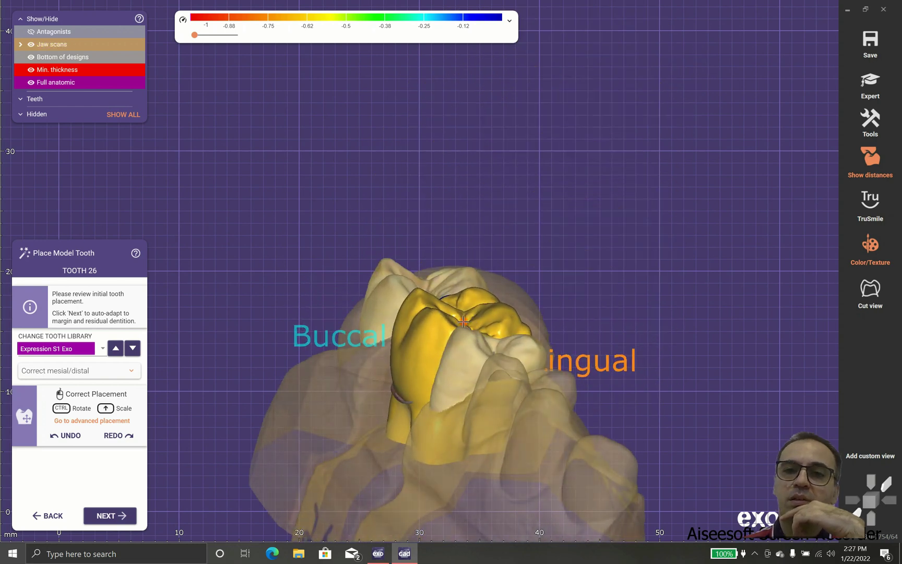
right_click_drag(463, 322, 467, 327)
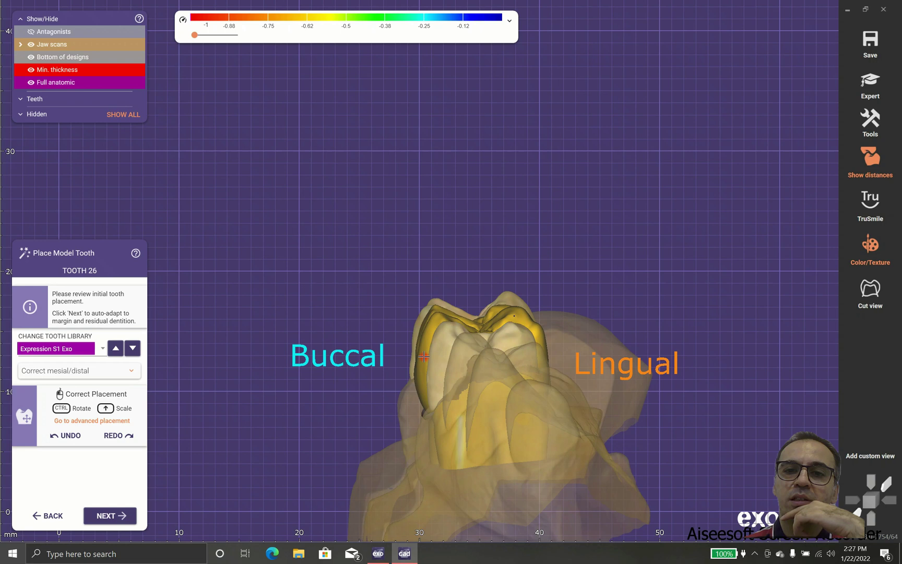
right_click_drag(424, 357, 453, 349)
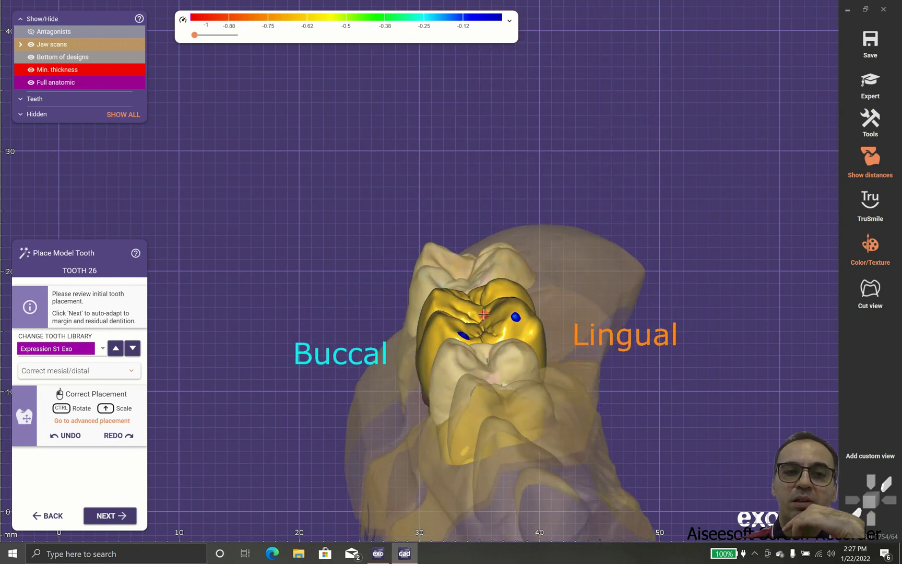
right_click_drag(484, 315, 533, 245)
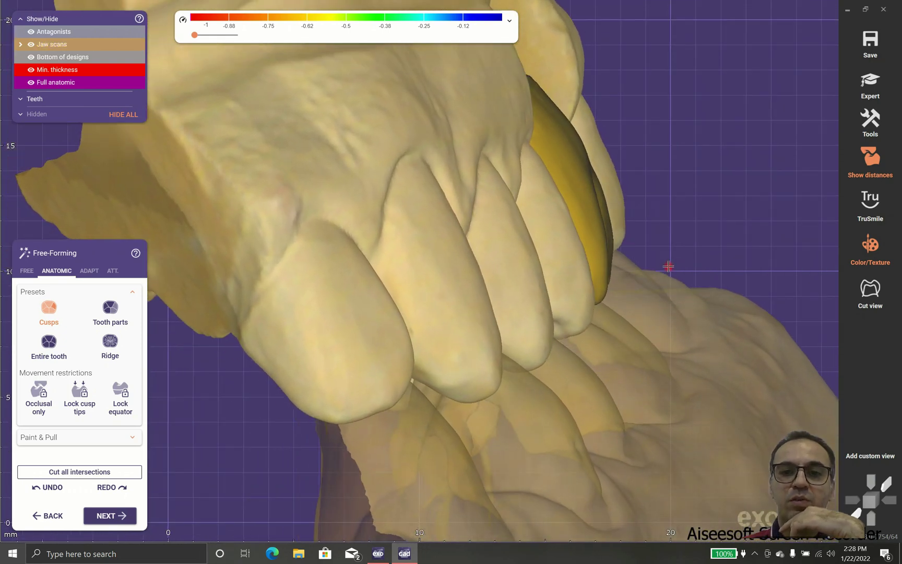
Set anatomic free-forming to tooth parts and compare the crown's buccal surface with the neighbouring teeth and antagonists.
left_click(111, 313)
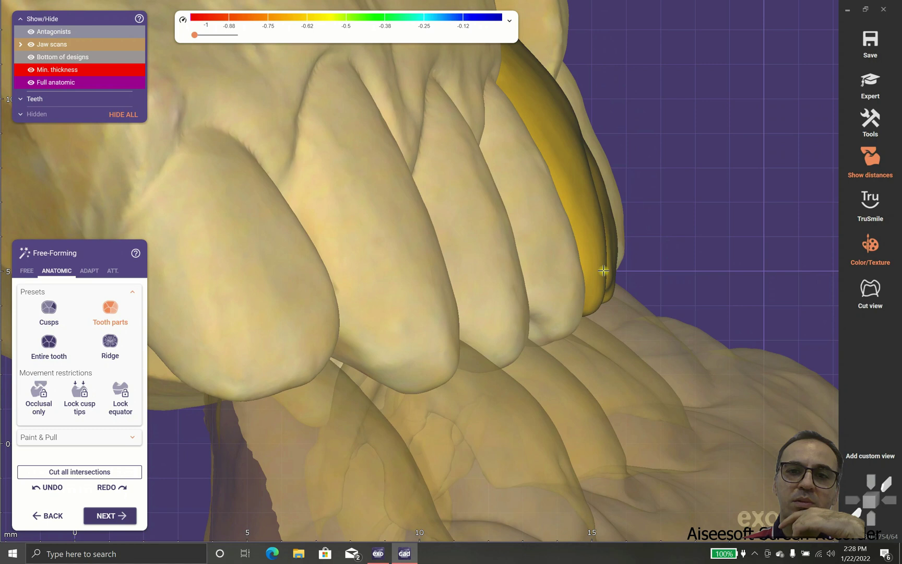
right_click_drag(568, 176, 548, 140)
scroll(546, 158, "down", 2)
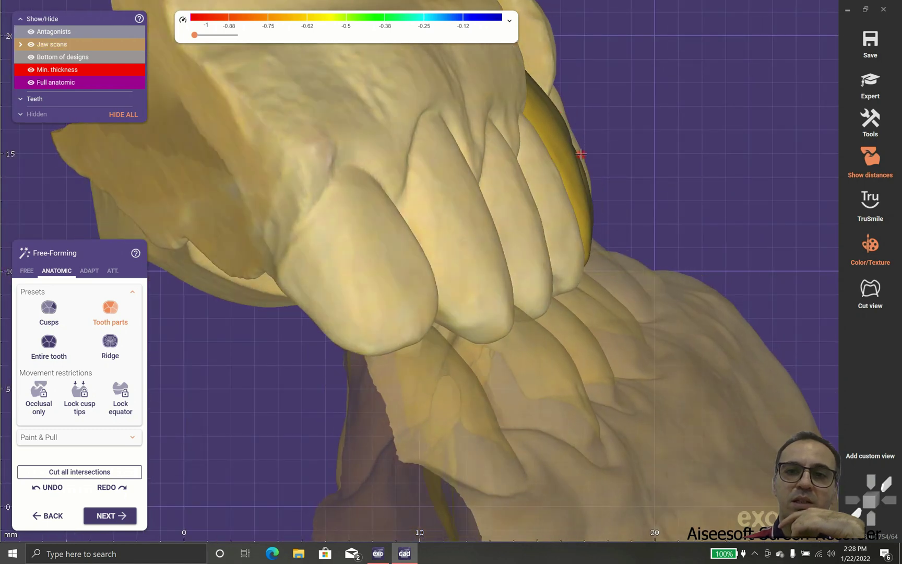
scroll(561, 175, "down", 1)
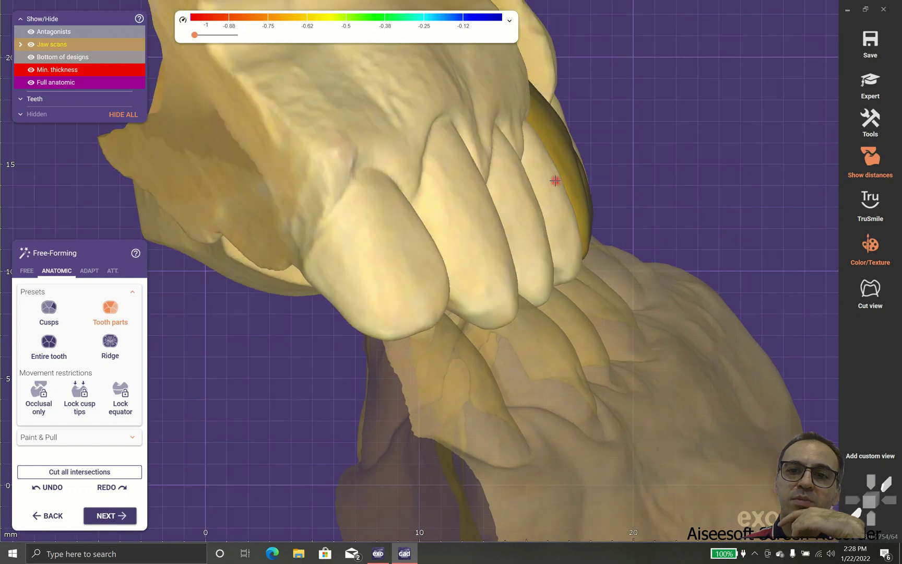
mouse_move(555, 179)
right_mouse_down()
mouse_move(578, 219)
mouse_move(570, 247)
mouse_move(555, 237)
mouse_move(491, 258)
mouse_move(501, 282)
mouse_move(479, 261)
mouse_move(506, 277)
right_mouse_up()
scroll(507, 277, "up", 3)
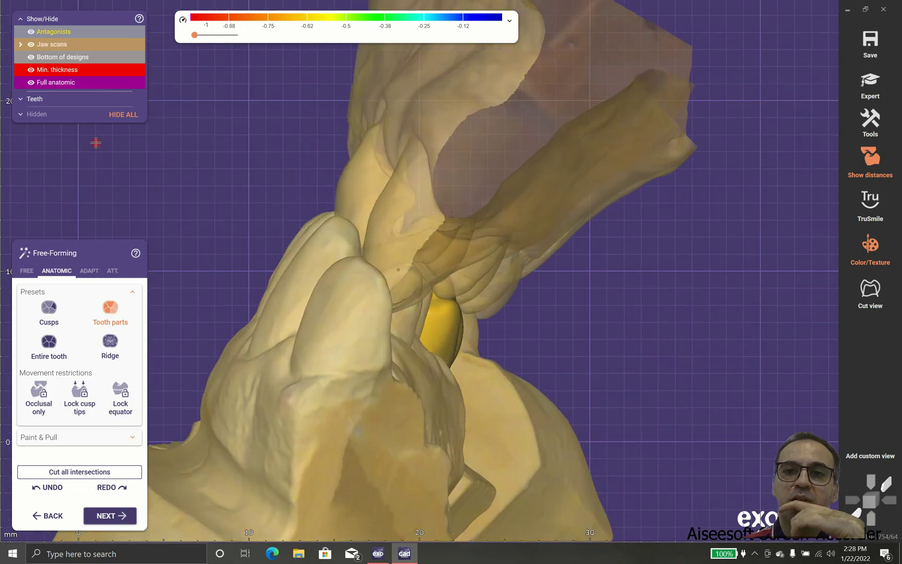
Hide the antagonists and inspect the crown's cusp heights and buccal contour against the neighbouring teeth.
left_click(31, 32)
right_click_drag(326, 178, 426, 267)
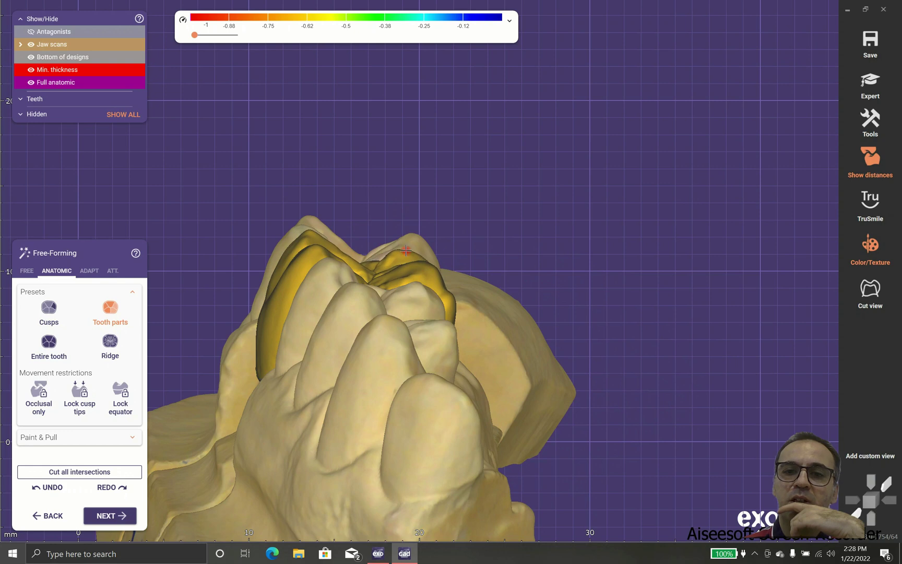
right_click_drag(436, 286, 443, 214)
scroll(437, 292, "down", 3)
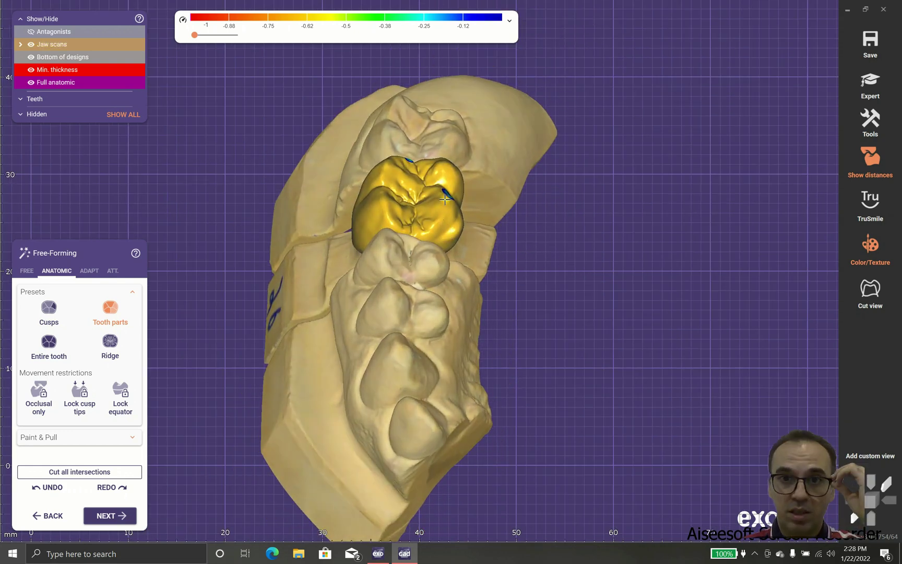
scroll(429, 220, "down", 2)
right_click_drag(429, 261, 416, 219)
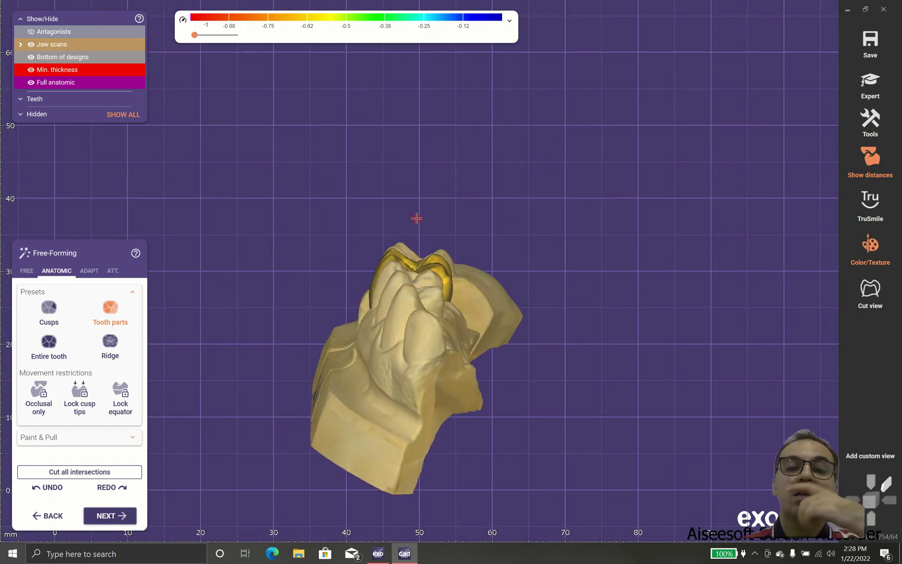
scroll(417, 218, "up", 5)
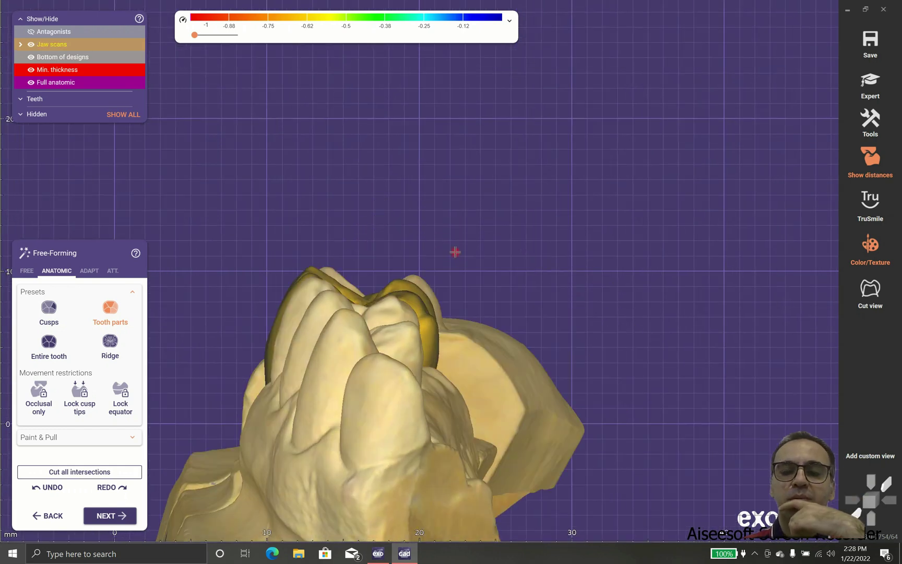
scroll(437, 272, "up", 3)
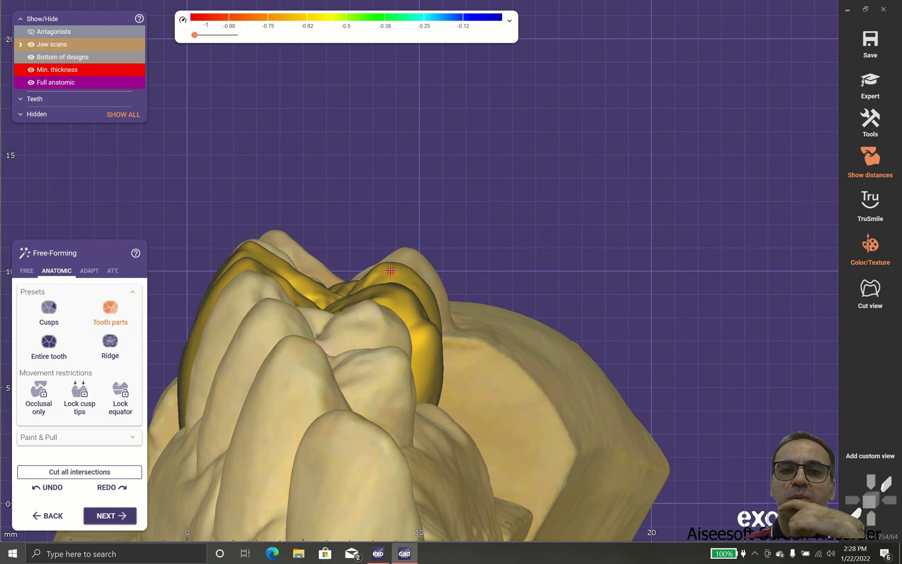
Refine the crown's occlusal surface and mesial marginal ridge with the free-forming Add/Remove brush.
right_click_drag(390, 272, 302, 369)
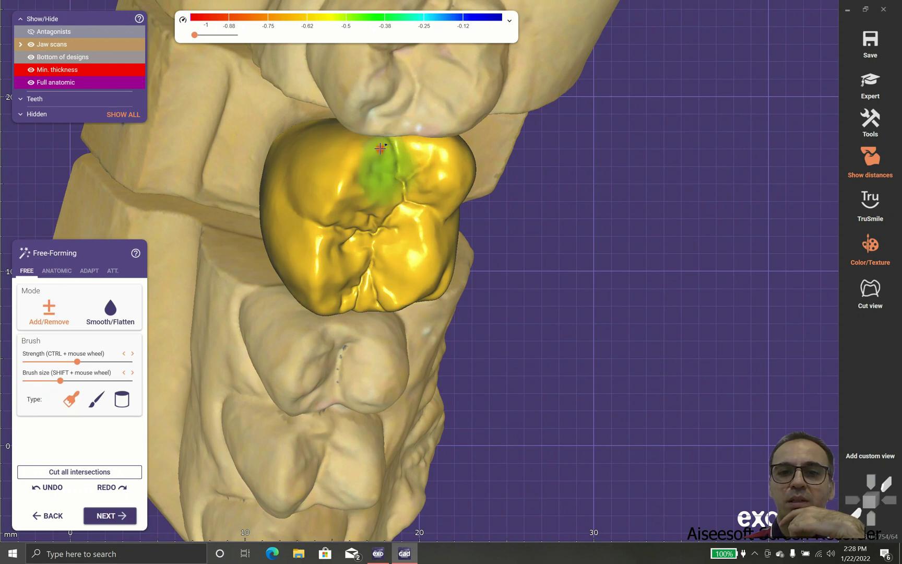
right_click_drag(374, 181, 374, 205)
scroll(367, 290, "up", 3)
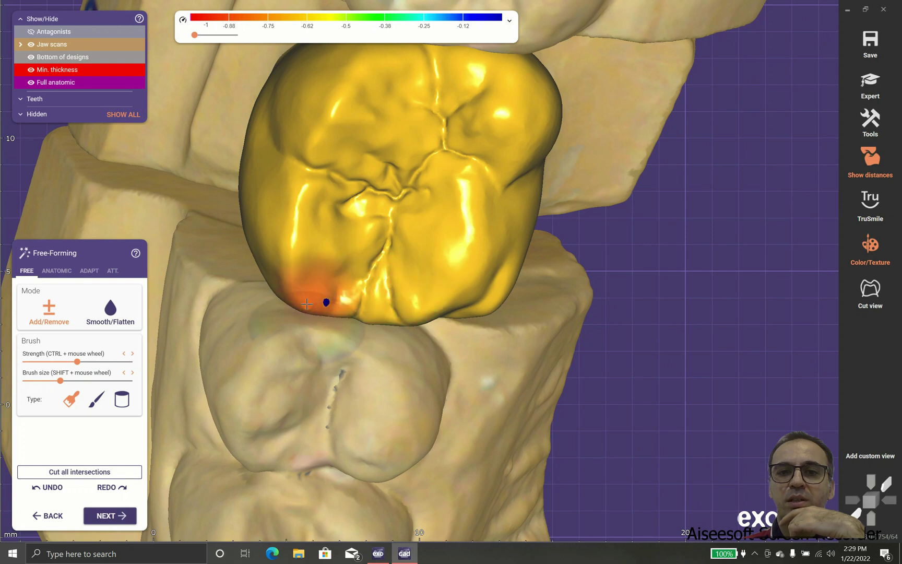
scroll(376, 257, "down", 3)
mouse_move(377, 257)
right_mouse_down()
mouse_move(322, 149)
mouse_move(404, 301)
mouse_move(405, 241)
mouse_move(432, 413)
right_mouse_up()
scroll(404, 301, "down", 3)
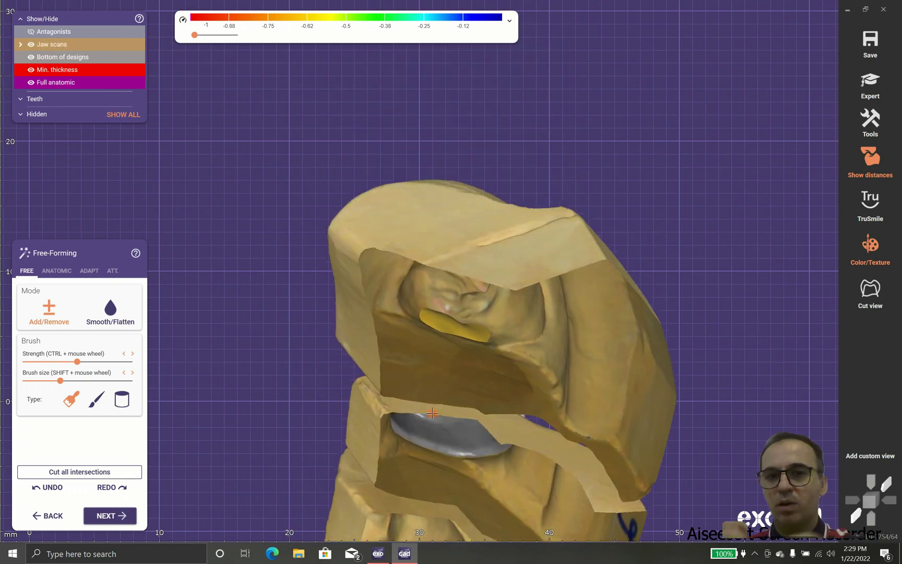
Inspect the crown's proximal contact areas from below and above, and cut all intersections of the crown.
mouse_move(448, 323)
left_mouse_down()
mouse_move(441, 316)
mouse_move(465, 364)
left_mouse_up()
right_click_drag(465, 365, 444, 414)
right_click_drag(377, 430, 322, 320)
scroll(435, 277, "up", 3)
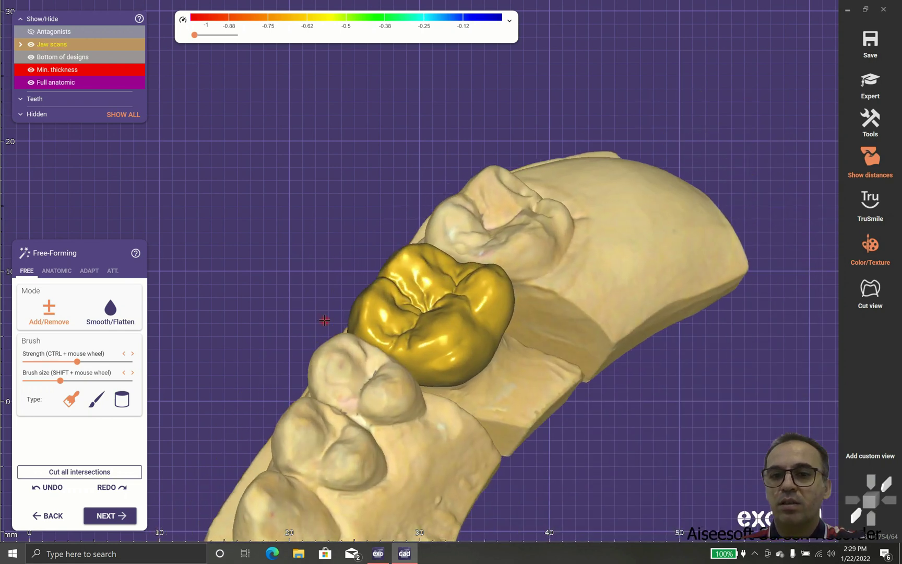
right_click_drag(313, 472, 396, 401)
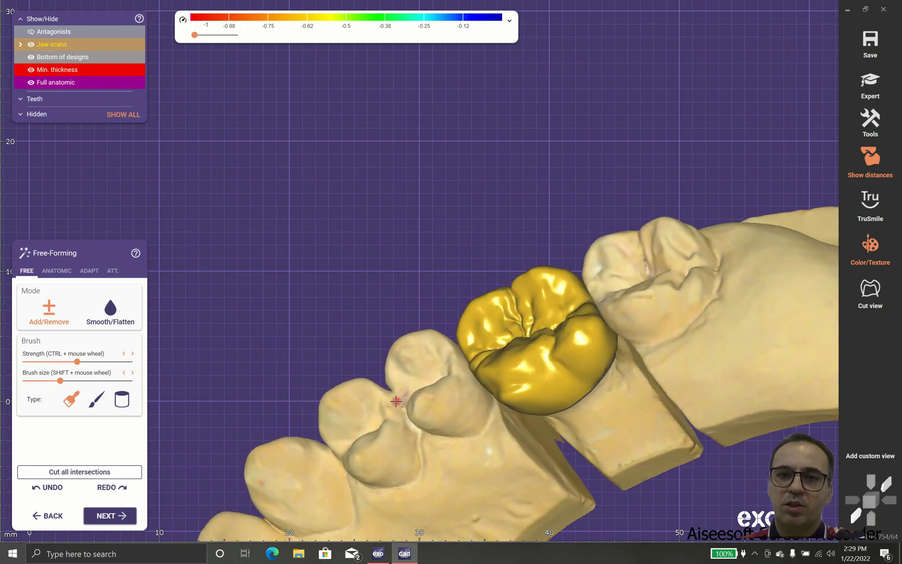
left_click(136, 472)
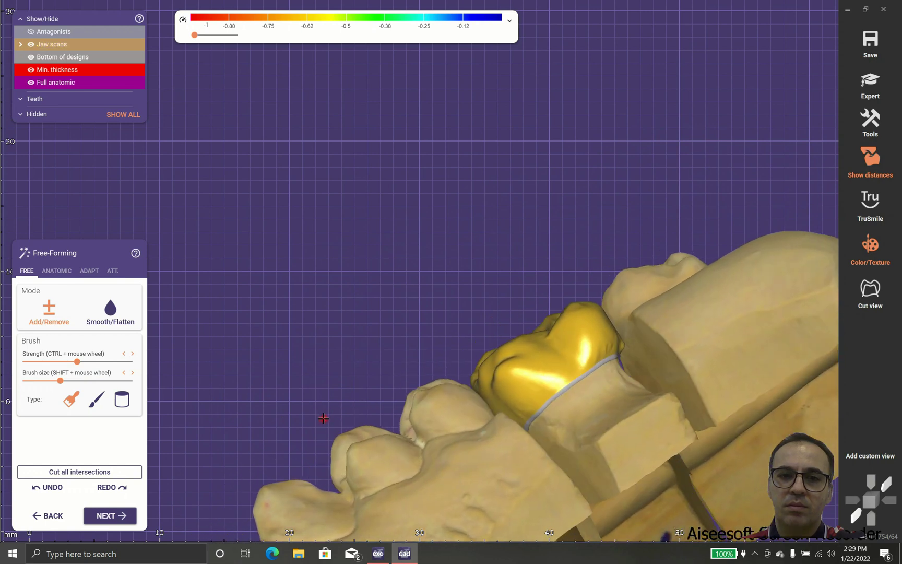
Hide the jaw scans and inspect the isolated crown's inner surface and margin.
left_click(42, 310)
left_click(33, 46)
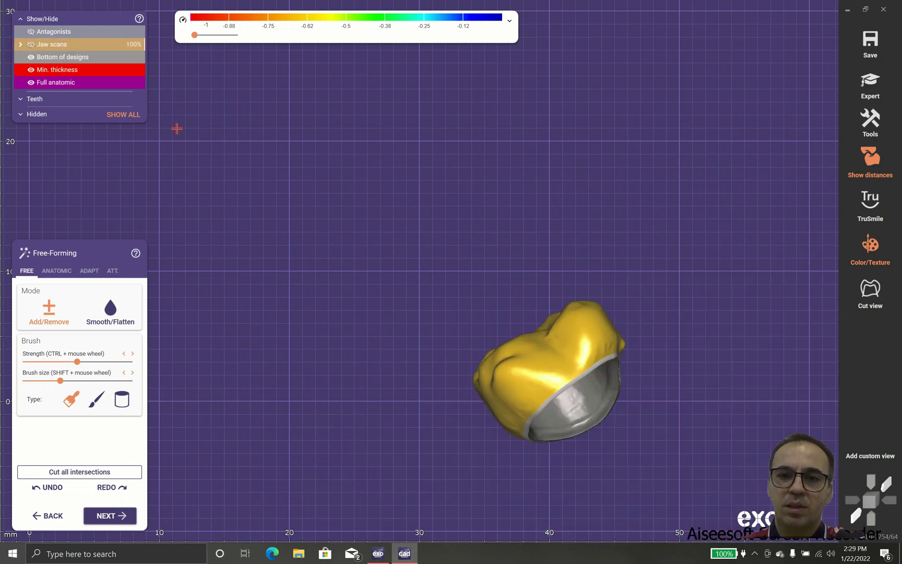
scroll(515, 336, "up", 2)
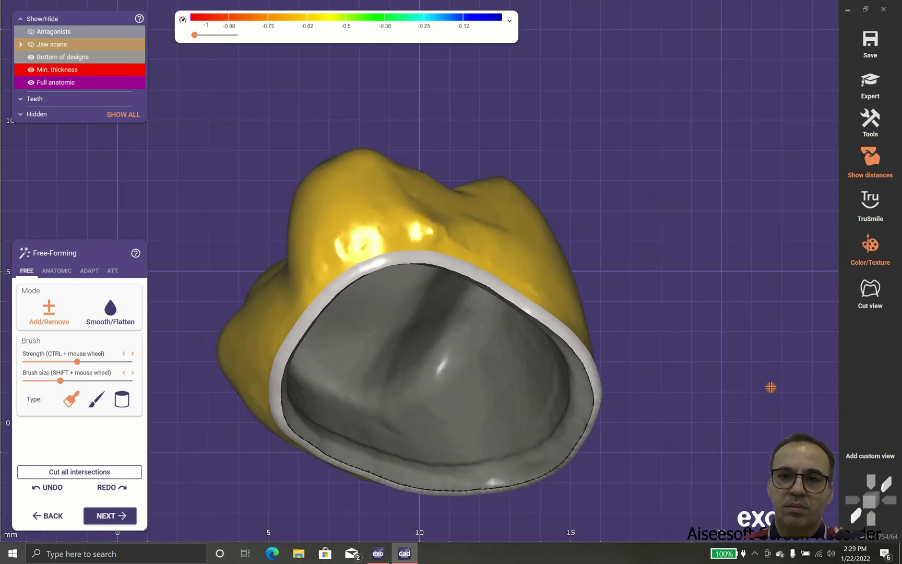
mouse_move(771, 387)
right_mouse_down()
mouse_move(829, 387)
mouse_move(441, 461)
mouse_move(431, 449)
right_mouse_up()
Switch free-forming to Smooth/Flatten with a smaller brush and smooth the crown's outer surface around the margin.
left_click(115, 330)
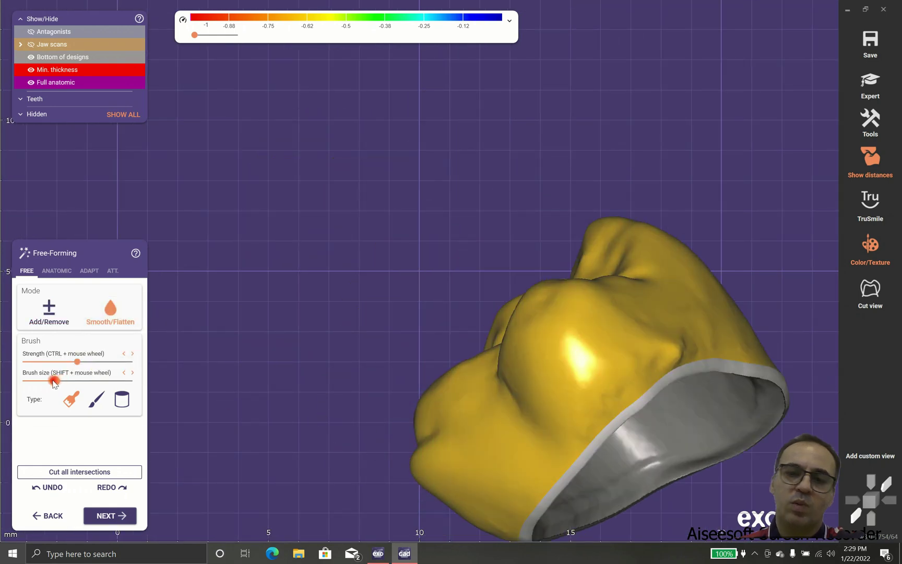
middle_click_drag(325, 394, 336, 336)
scroll(347, 334, "down", 3)
right_click_drag(525, 405, 491, 311)
scroll(491, 312, "up", 2)
left_click(67, 344)
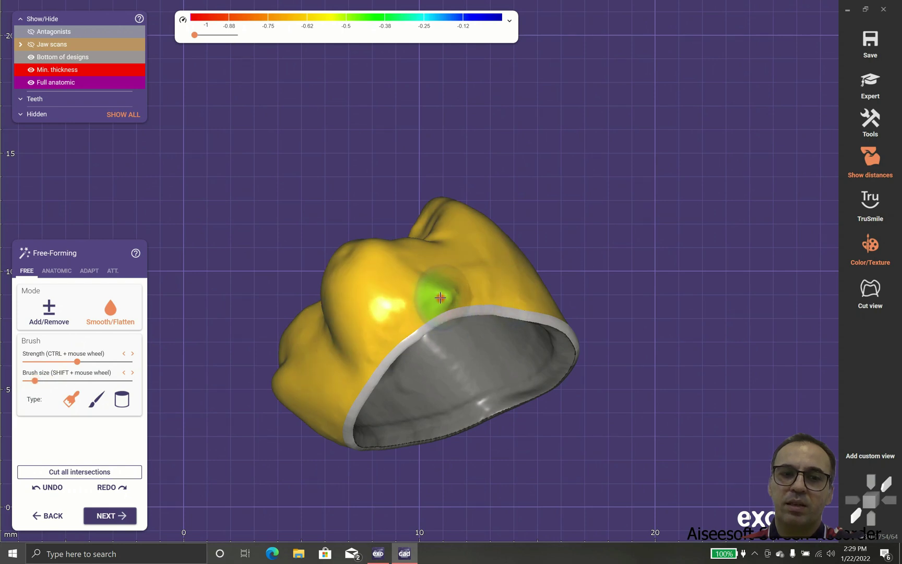
right_click_drag(440, 298, 440, 276)
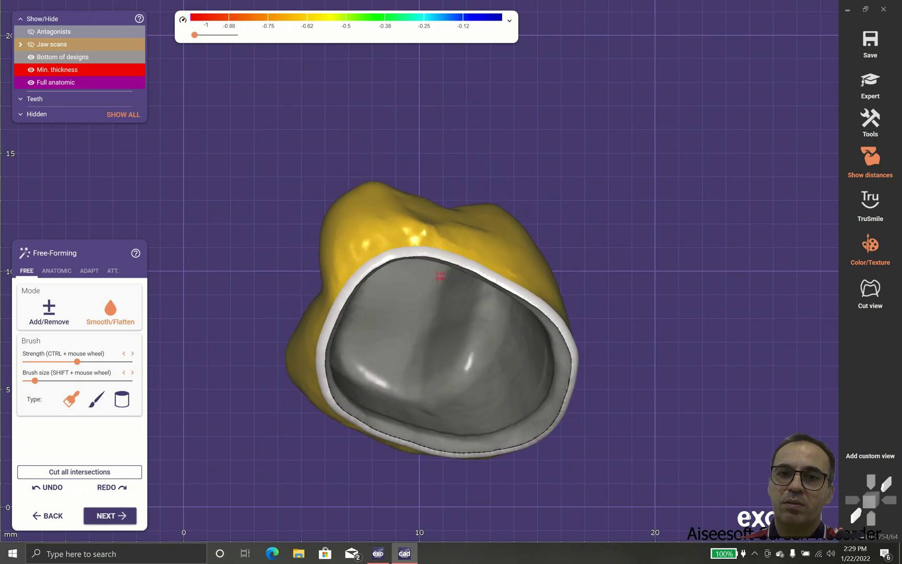
scroll(446, 235, "up", 3)
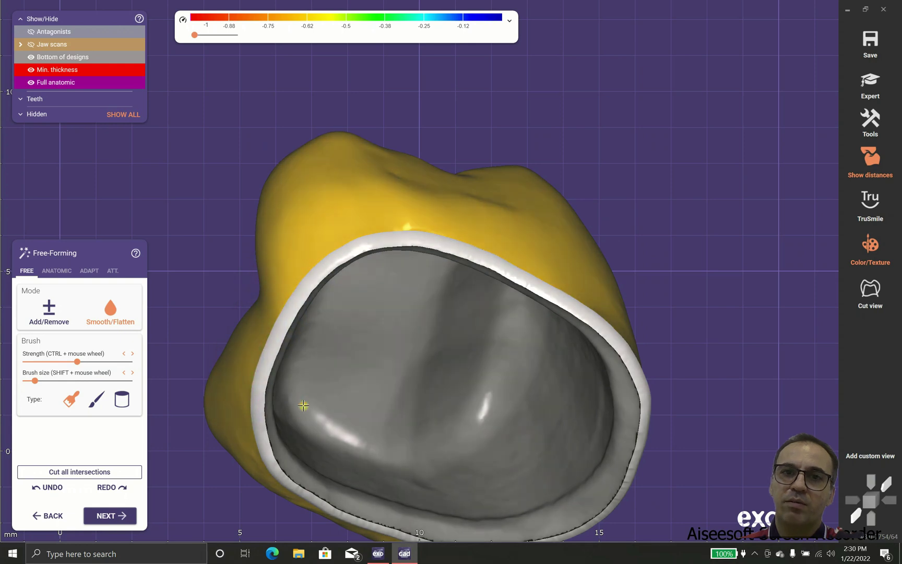
right_click_drag(303, 405, 288, 264)
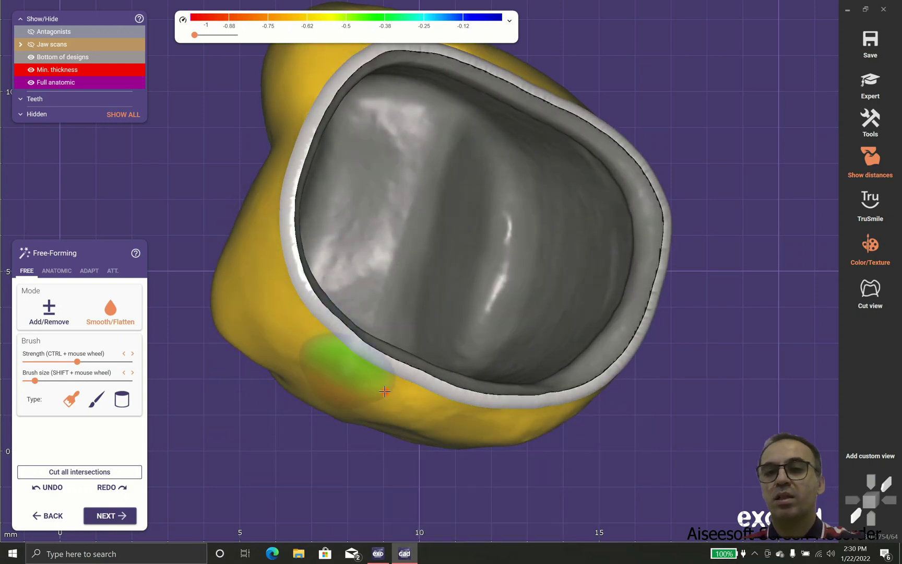
mouse_move(385, 392)
right_mouse_down()
mouse_move(389, 413)
mouse_move(392, 392)
right_mouse_up()
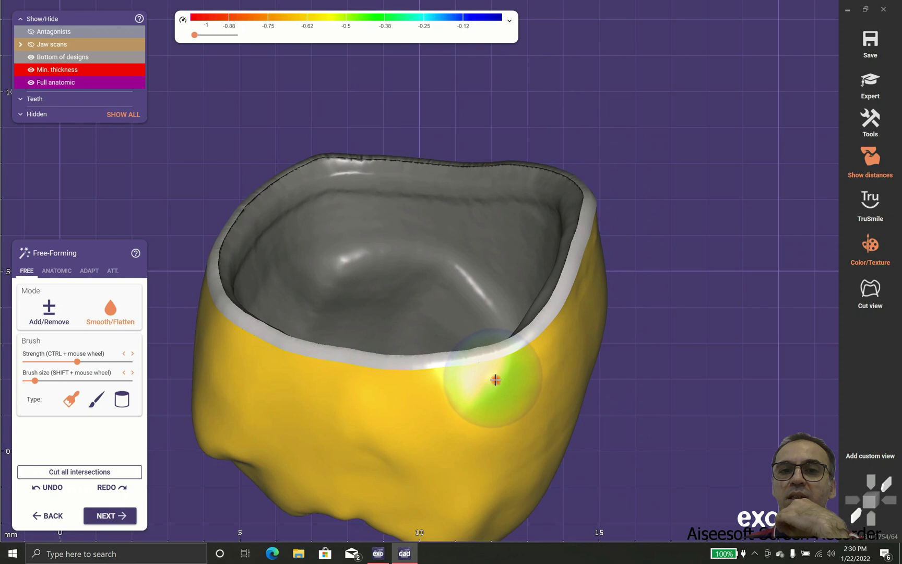
right_click_drag(495, 379, 501, 368)
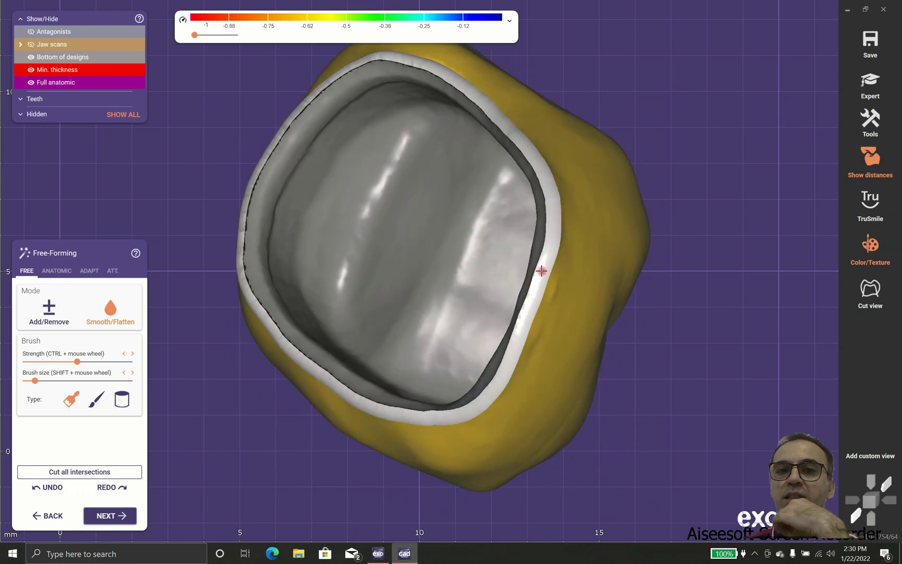
right_click_drag(529, 418, 531, 386)
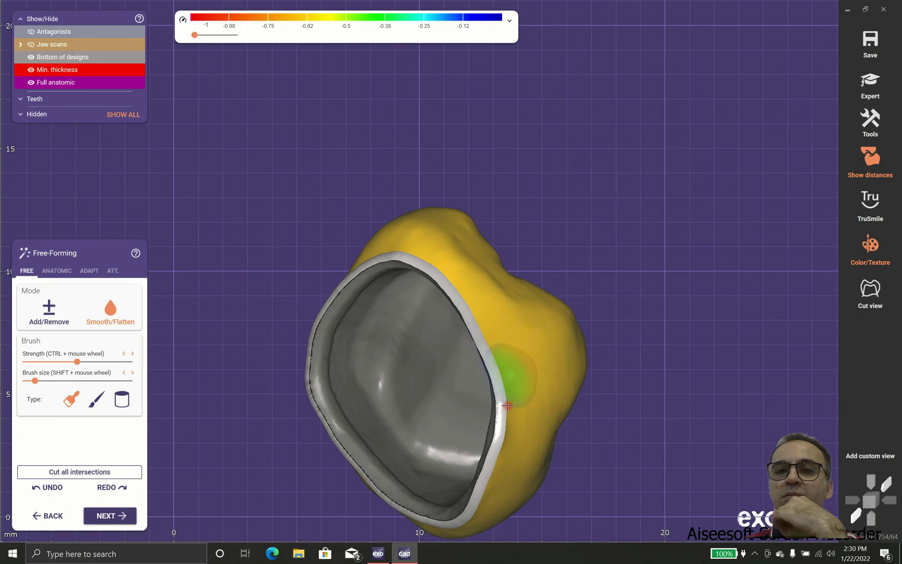
Show the jaw scans again and inspect the crown's occlusal surface between the neighbouring teeth.
mouse_move(364, 282)
right_mouse_down()
mouse_move(348, 272)
mouse_move(415, 327)
right_mouse_up()
scroll(414, 328, "down", 2)
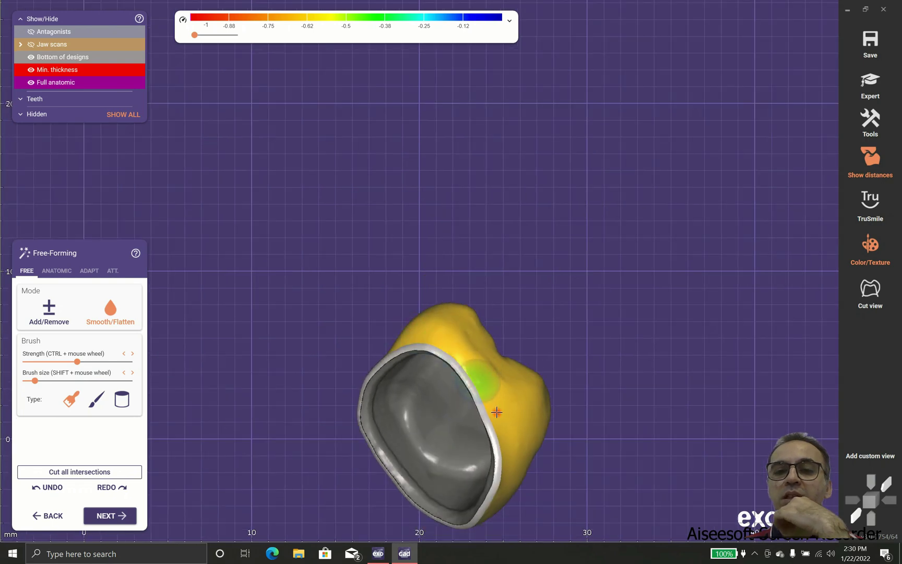
scroll(408, 328, "down", 2)
right_click_drag(407, 326, 439, 357)
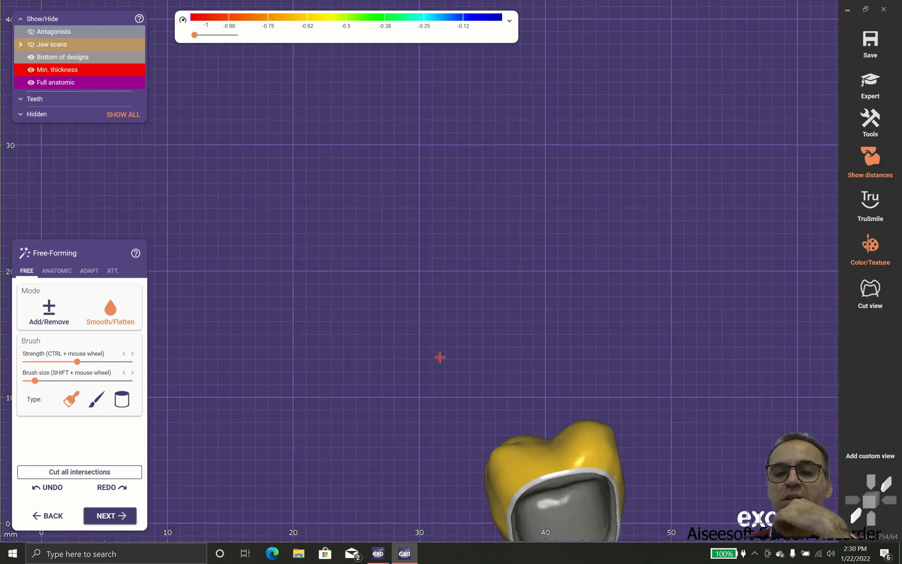
middle_click_drag(439, 356, 332, 229)
scroll(350, 250, "down", 1)
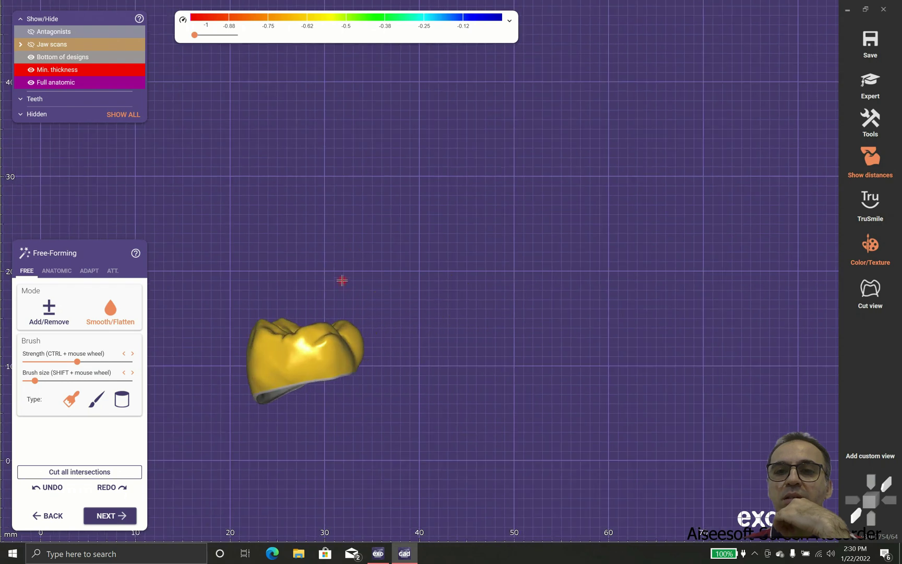
left_click(31, 45)
right_click_drag(261, 292, 364, 382)
scroll(384, 398, "up", 5)
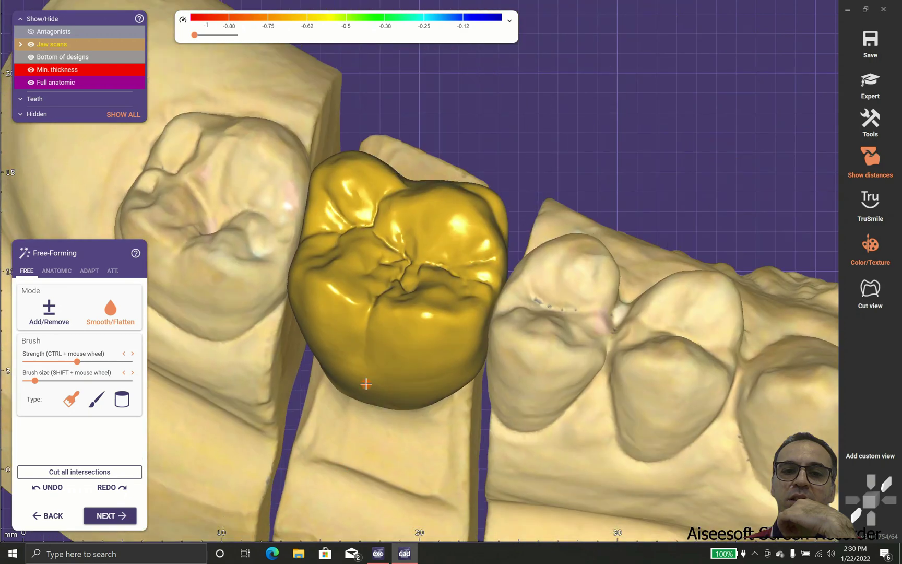
Try smoothing the crown's buccal surface with a larger Smooth/Flatten brush and undo the last stroke.
scroll(395, 279, "down", 2)
right_click_drag(394, 278, 395, 276)
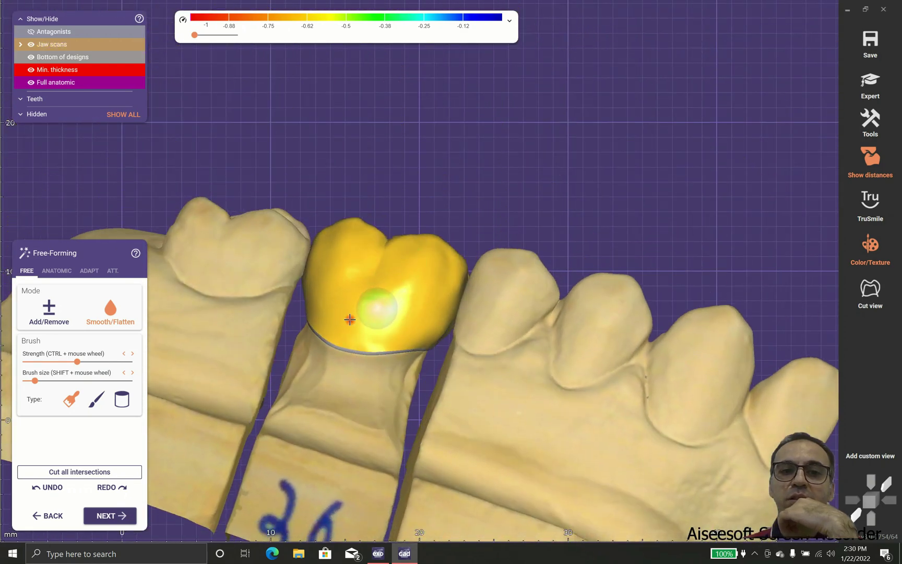
right_click_drag(350, 319, 346, 346)
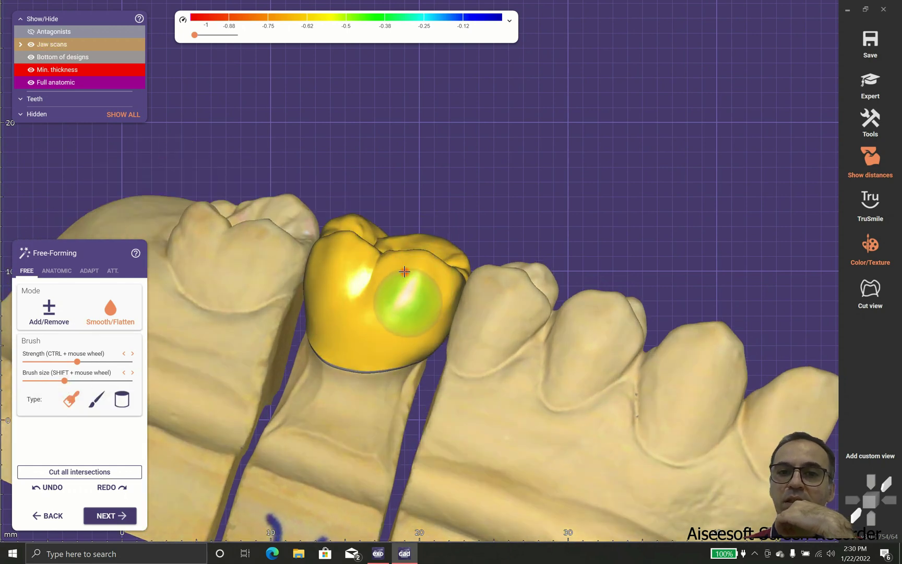
right_click_drag(389, 367, 387, 366)
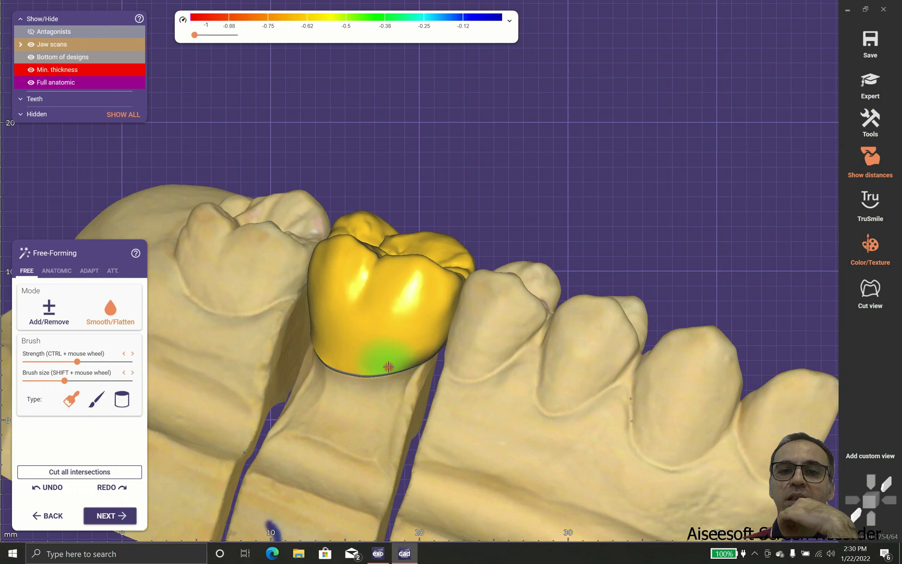
right_click_drag(389, 367, 388, 366)
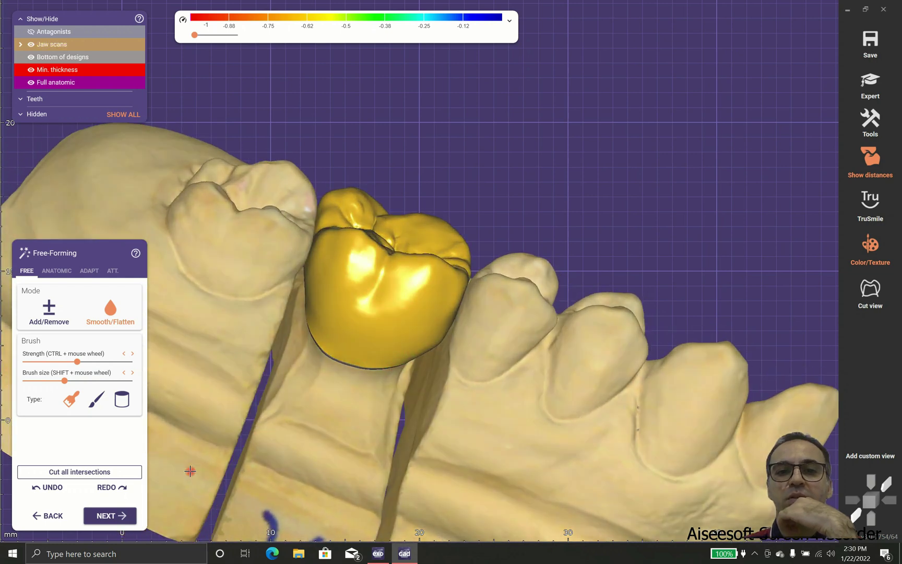
left_click(55, 488)
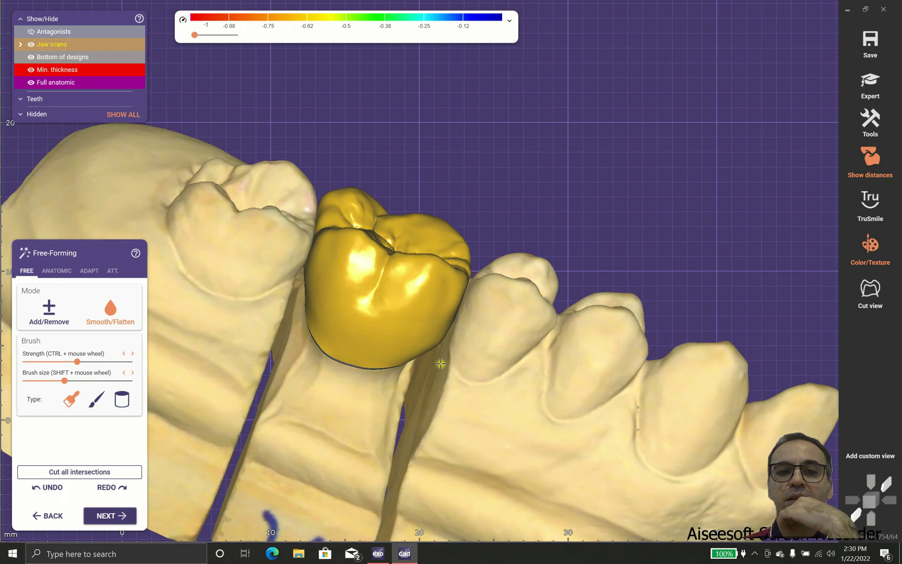
Smooth the crown's buccal surface near the margin with a smaller brush, and proceed to merging and saving the restoration.
right_click_drag(440, 363, 437, 377)
left_click(71, 398)
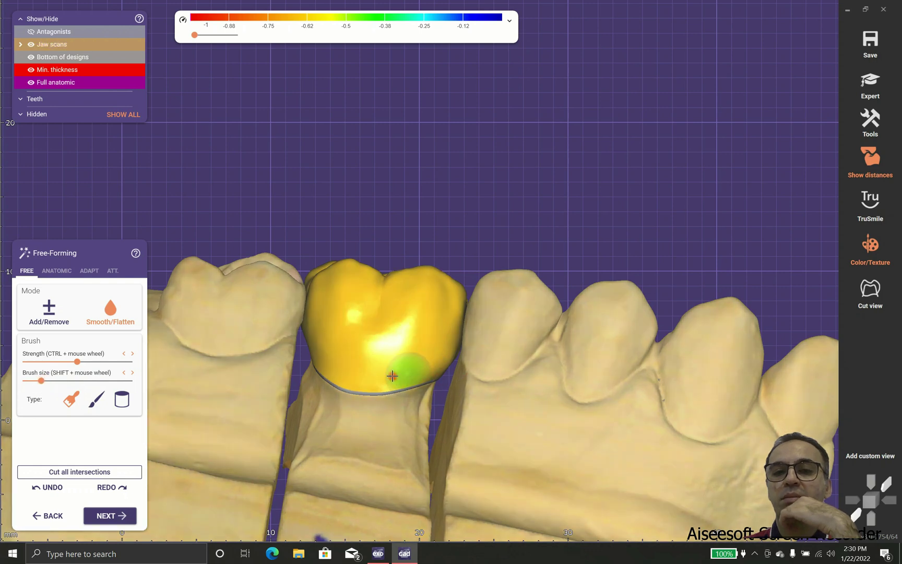
right_click_drag(420, 228, 300, 355)
left_click(110, 515)
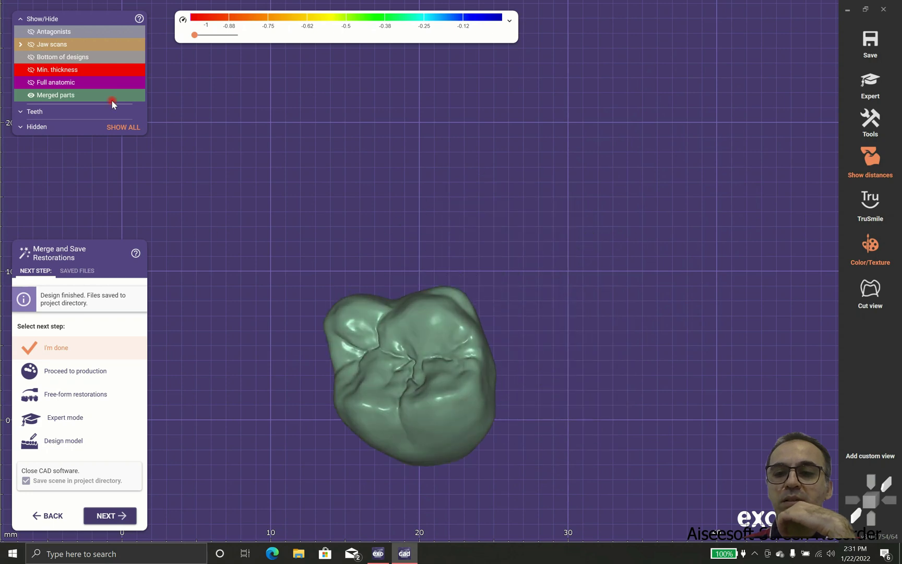
Show the jaw scans and antagonists and inspect the merged crown in occlusion with TruSmile rendering.
left_click(31, 45)
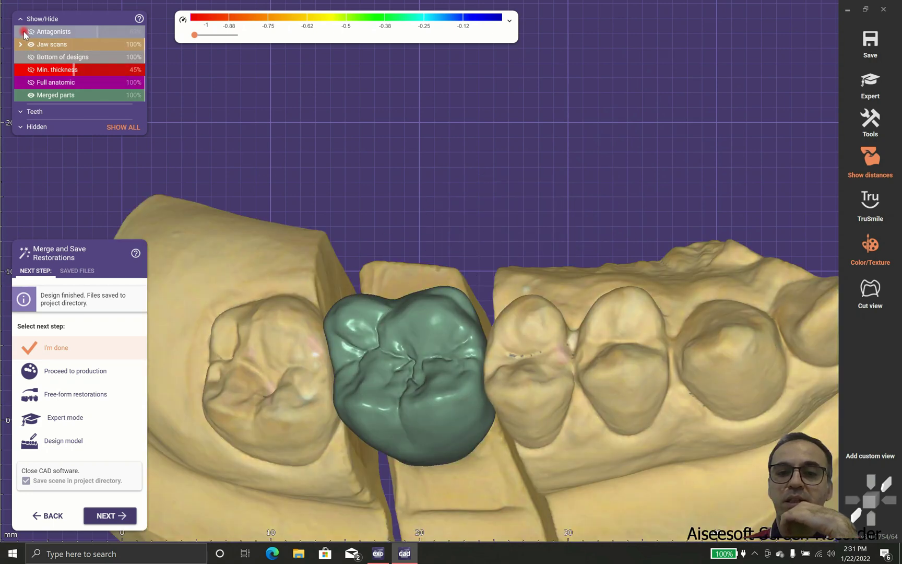
left_click(31, 33)
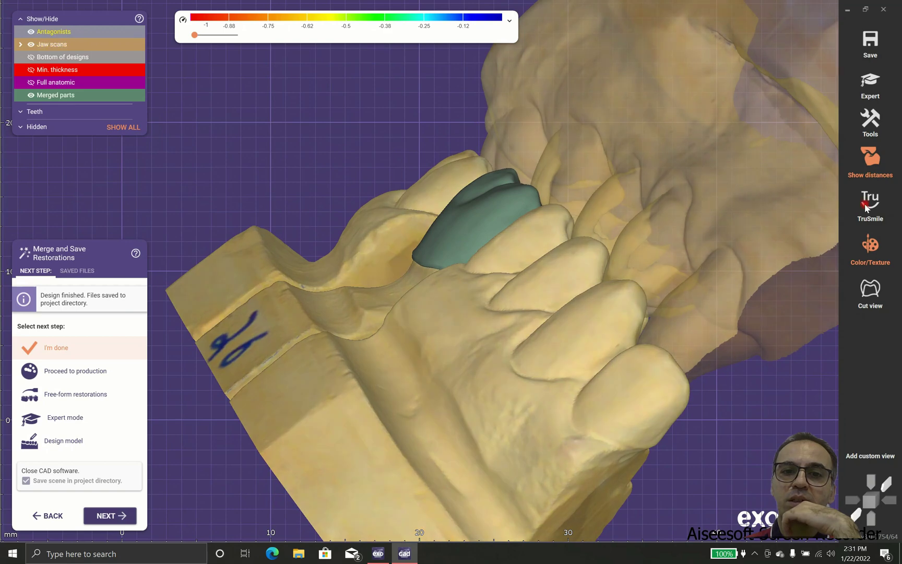
left_click(866, 206)
right_click_drag(701, 250, 535, 275)
scroll(535, 275, "down", 3)
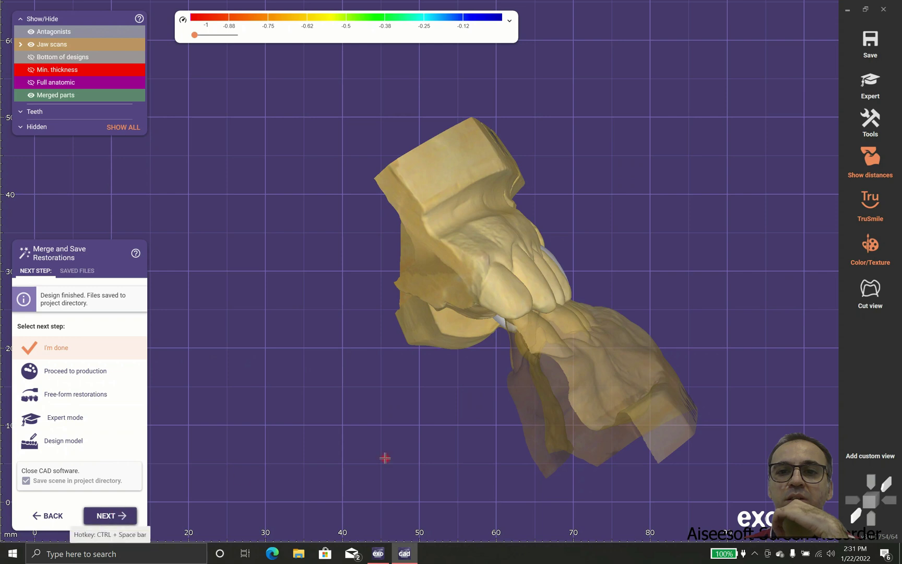
right_click_drag(533, 347, 531, 349)
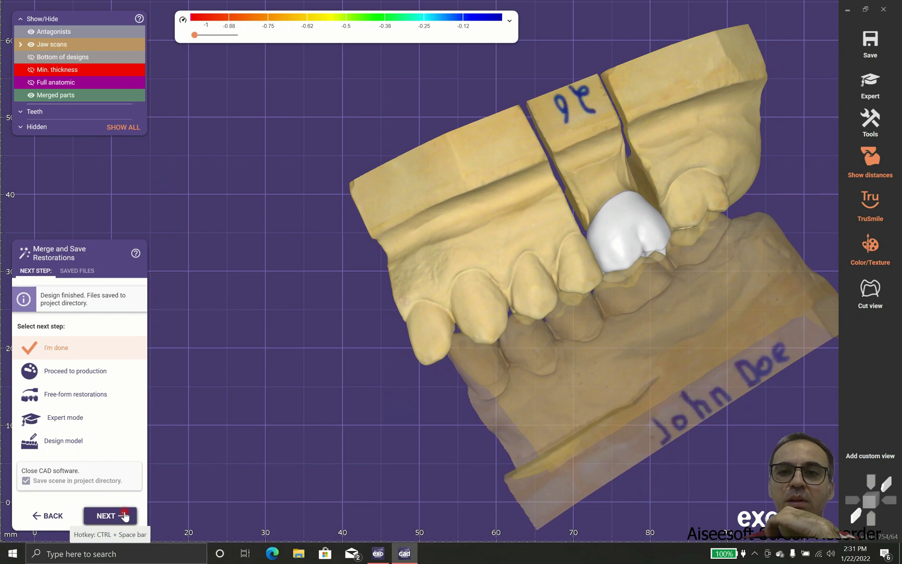
Finish the design with the "I'm done" option, saving the scene in the project directory and closing the CAD software.
left_click(124, 515)
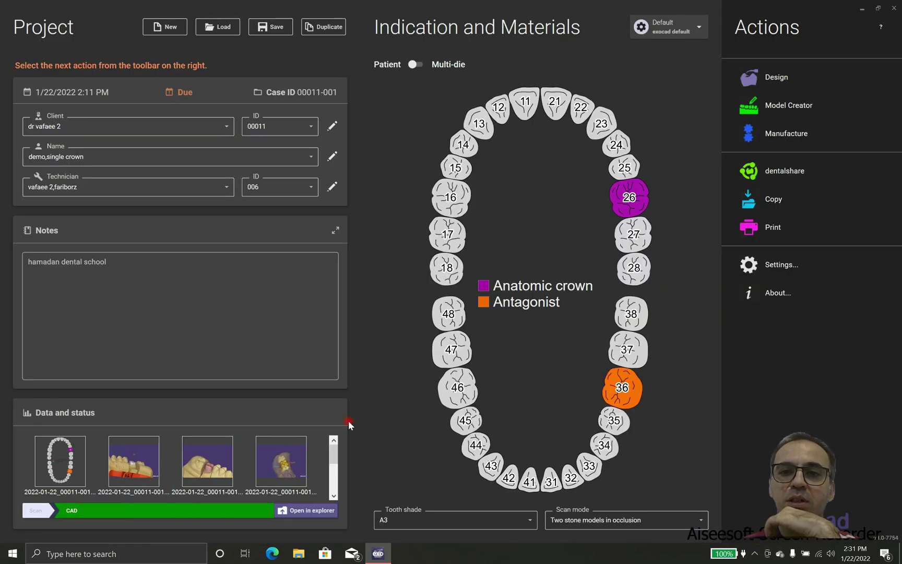